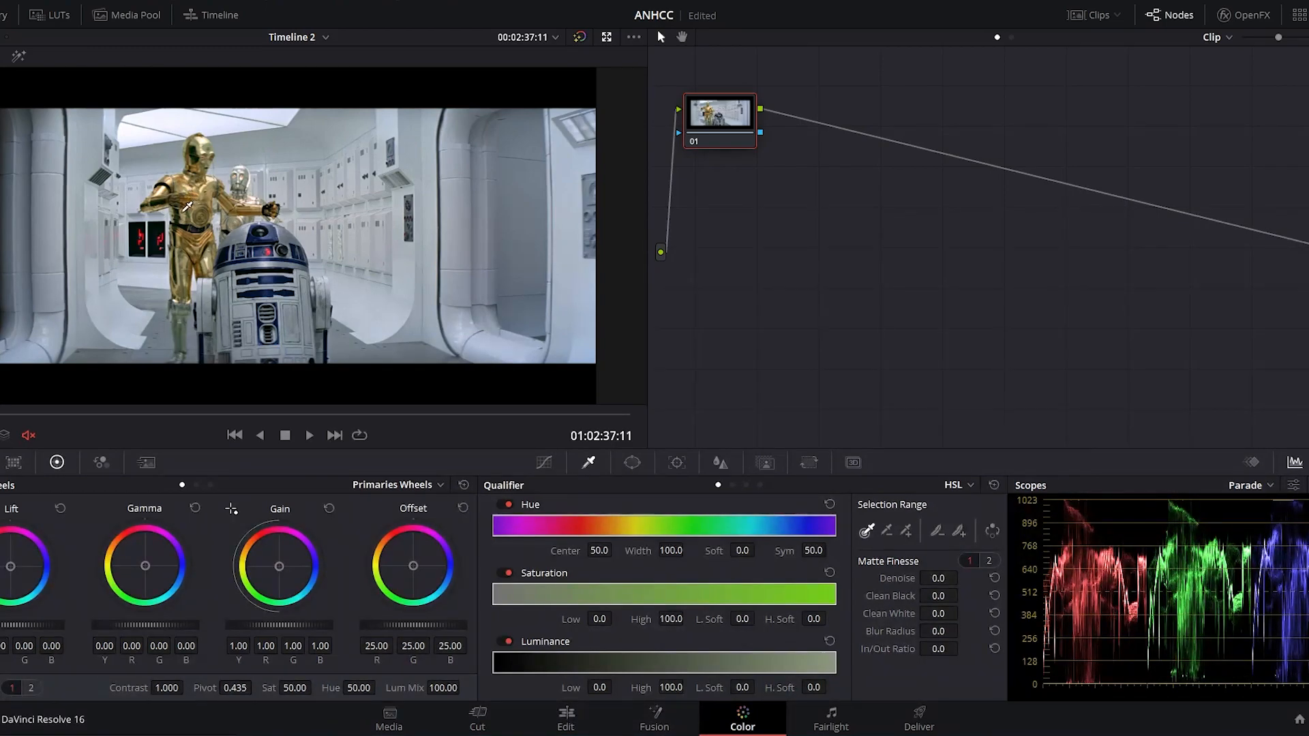
Qualify the pale blue-grey corridor walls on node 01, preview the selection in highlight, and widen the hue range to 71.0.
left_click_drag(728, 116, 779, 174)
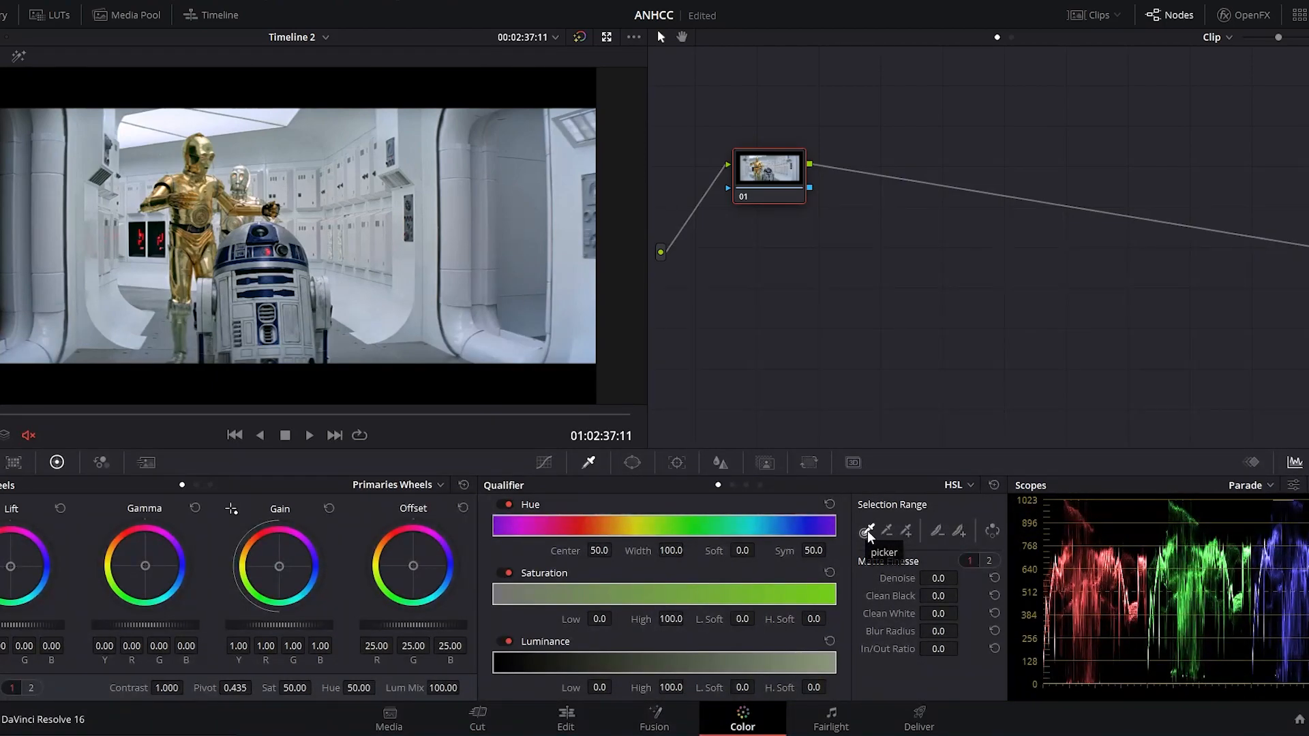
left_click(525, 276)
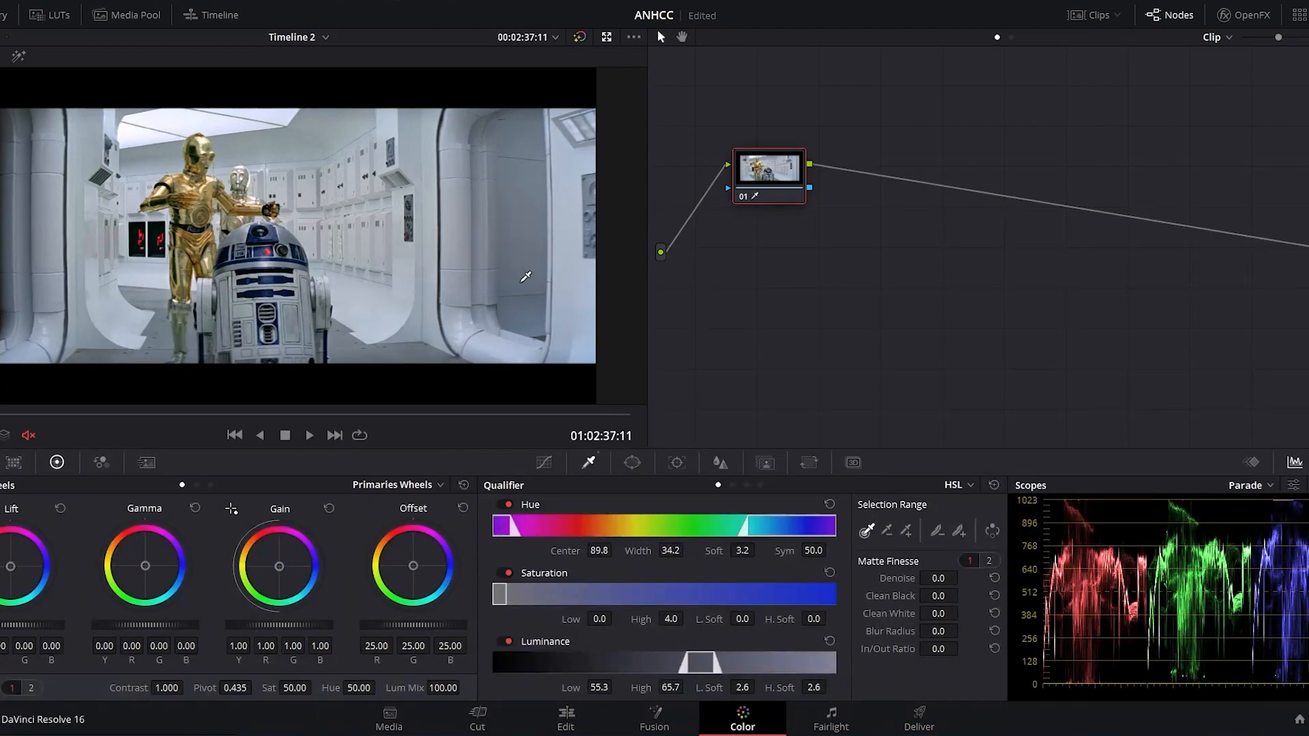
left_click(19, 58)
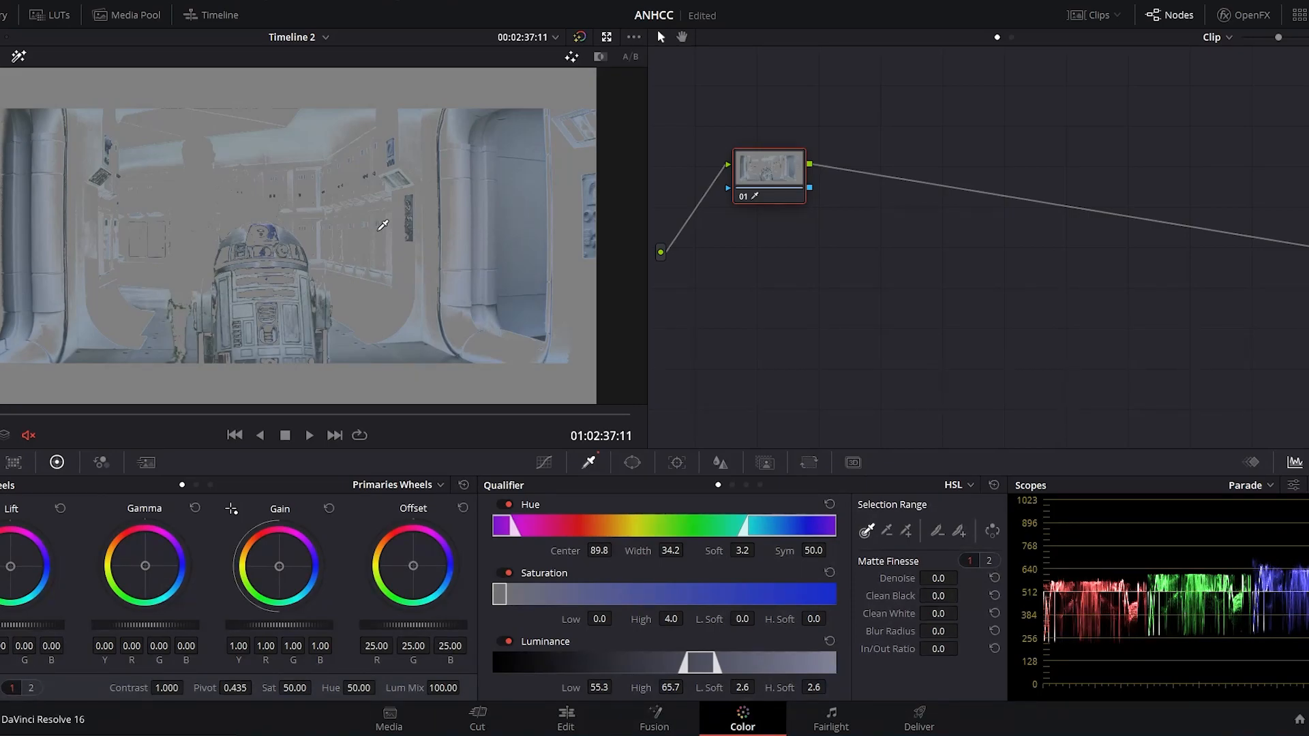
mouse_move(508, 521)
left_mouse_down()
mouse_move(544, 523)
mouse_move(529, 523)
left_mouse_up()
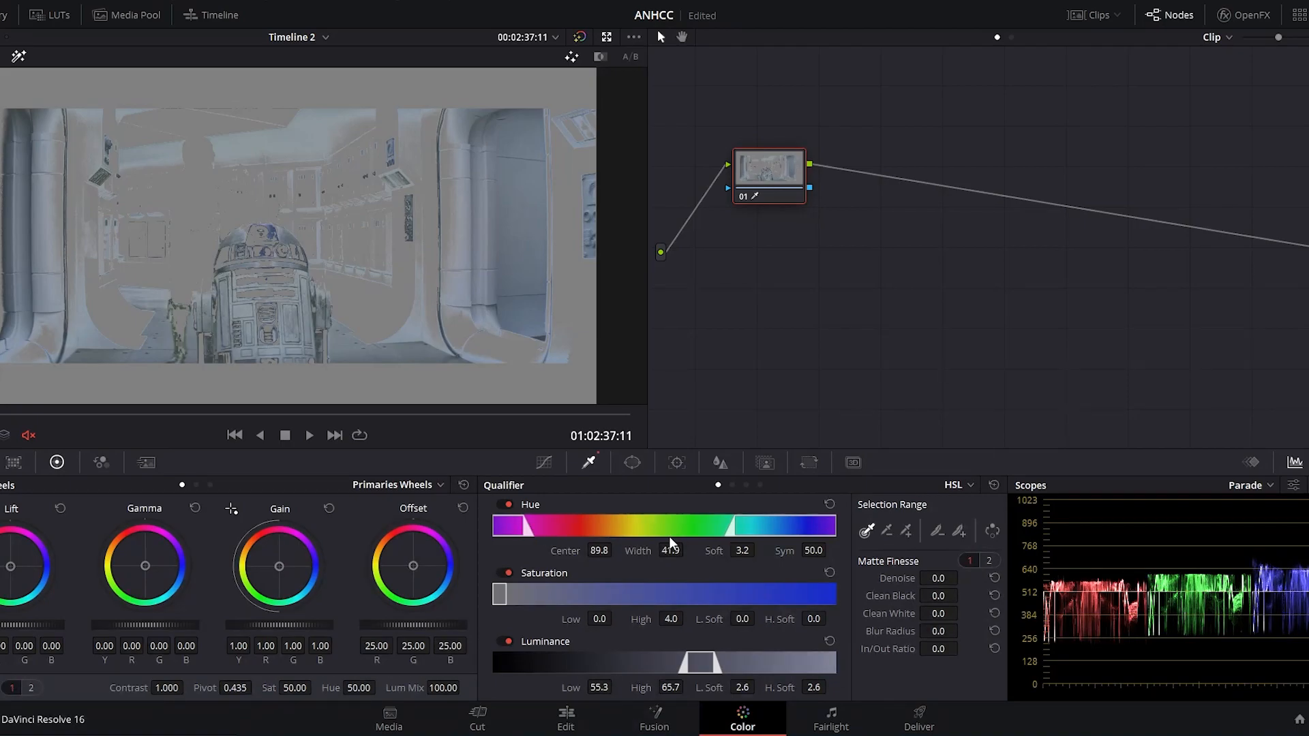
left_click_drag(737, 527, 682, 526)
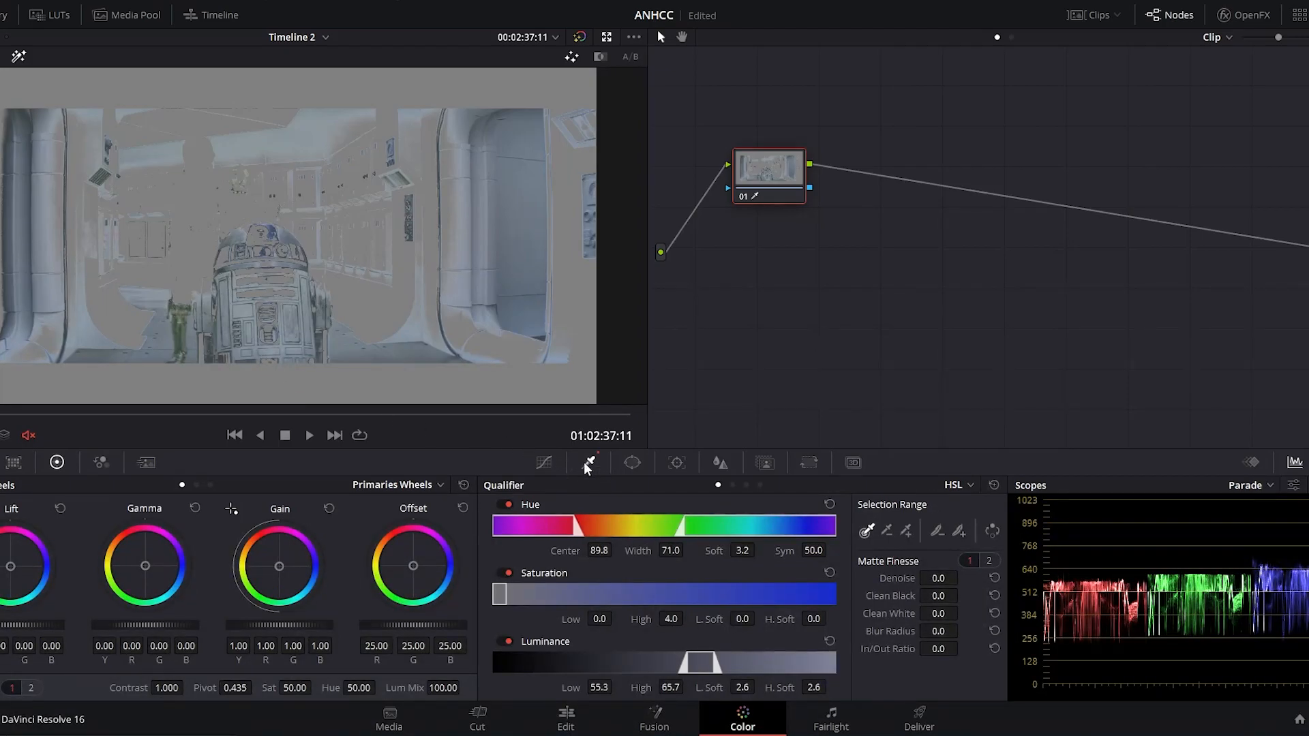
Add the brighter white corridor wall and the ceiling light to the qualifier selection.
left_click(906, 531)
left_click(411, 269)
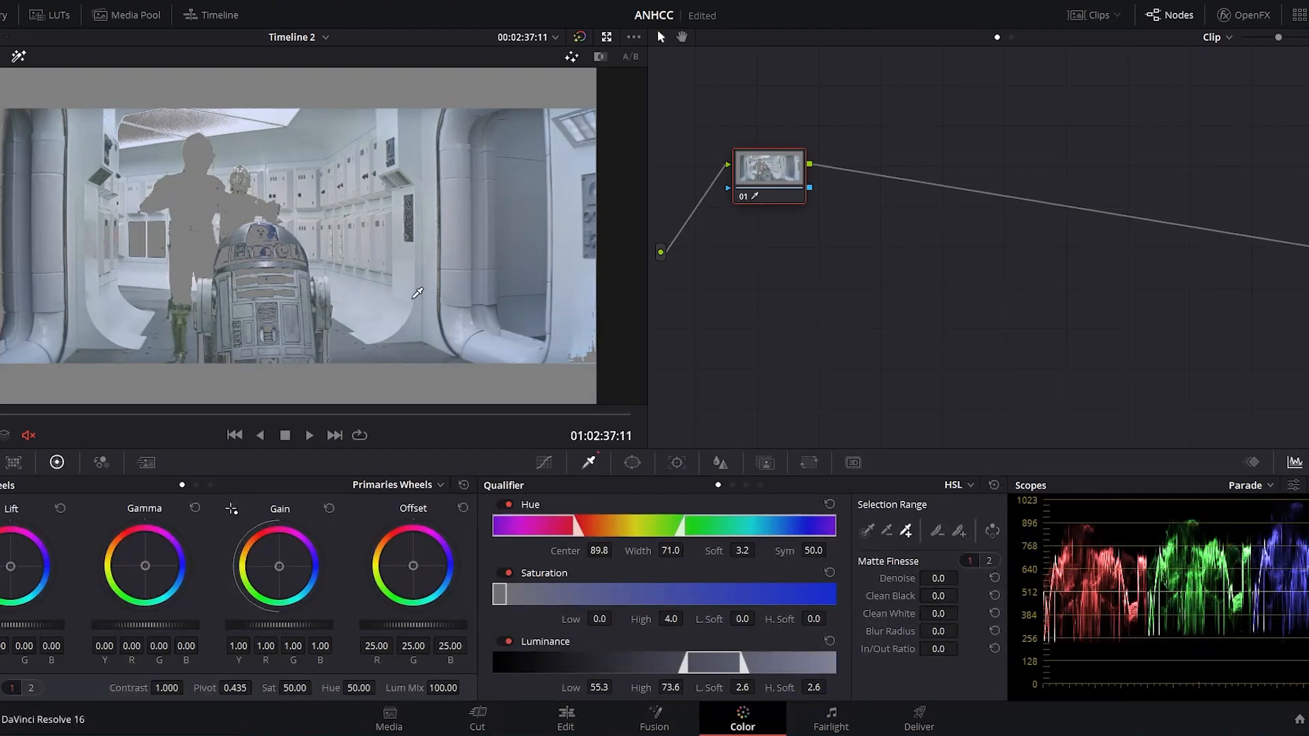
left_click(134, 131)
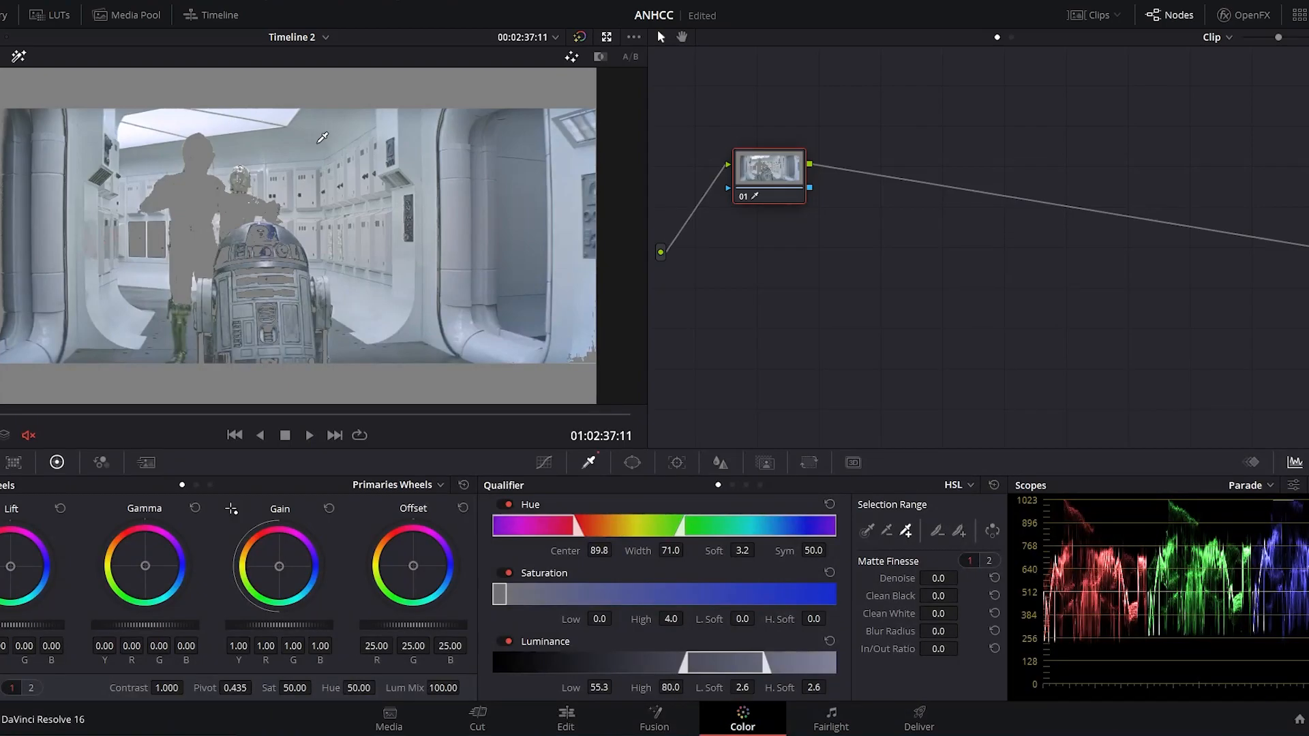
left_click(588, 351)
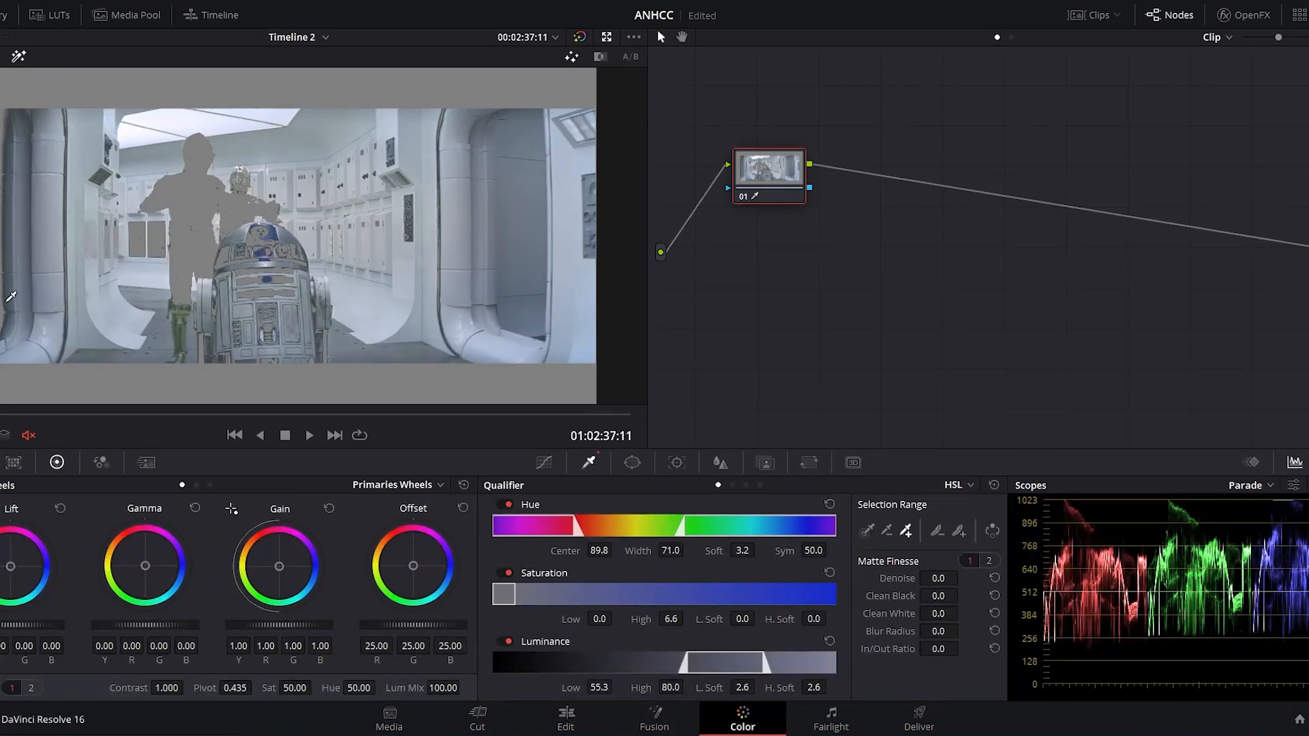
left_click(2, 301)
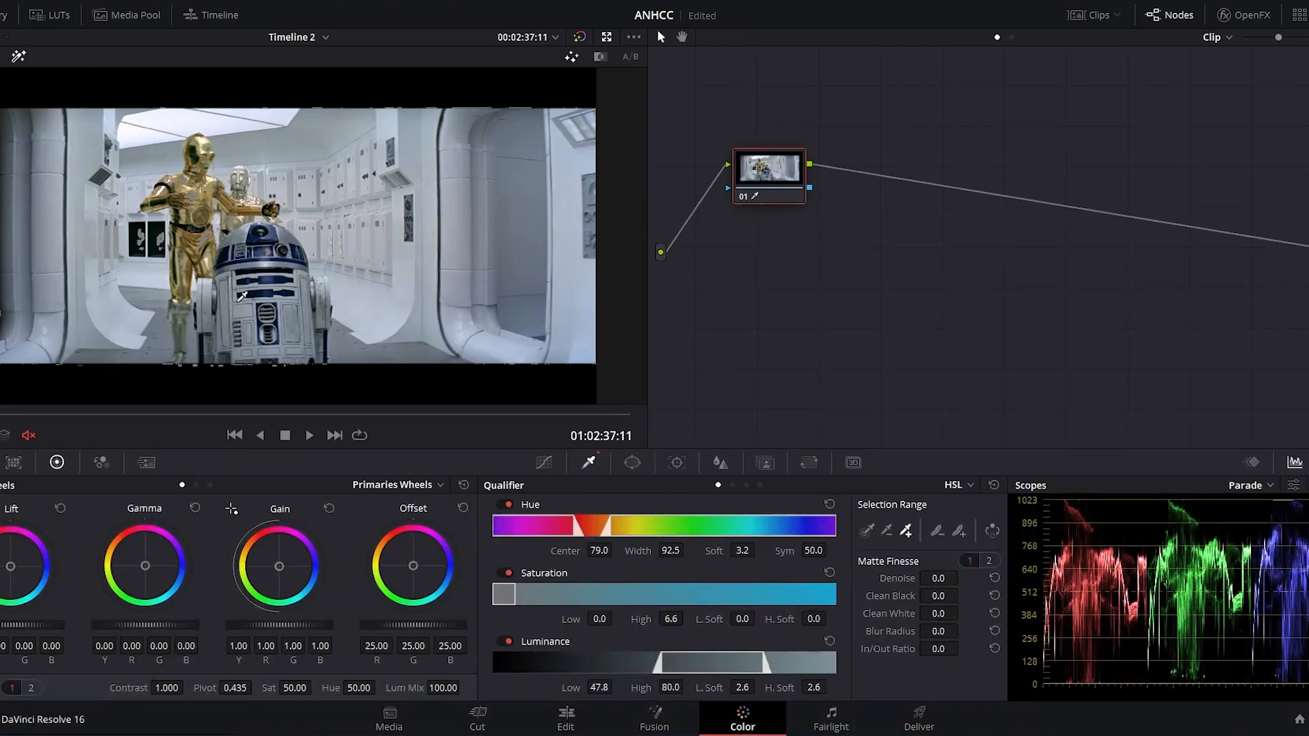
left_click(242, 296)
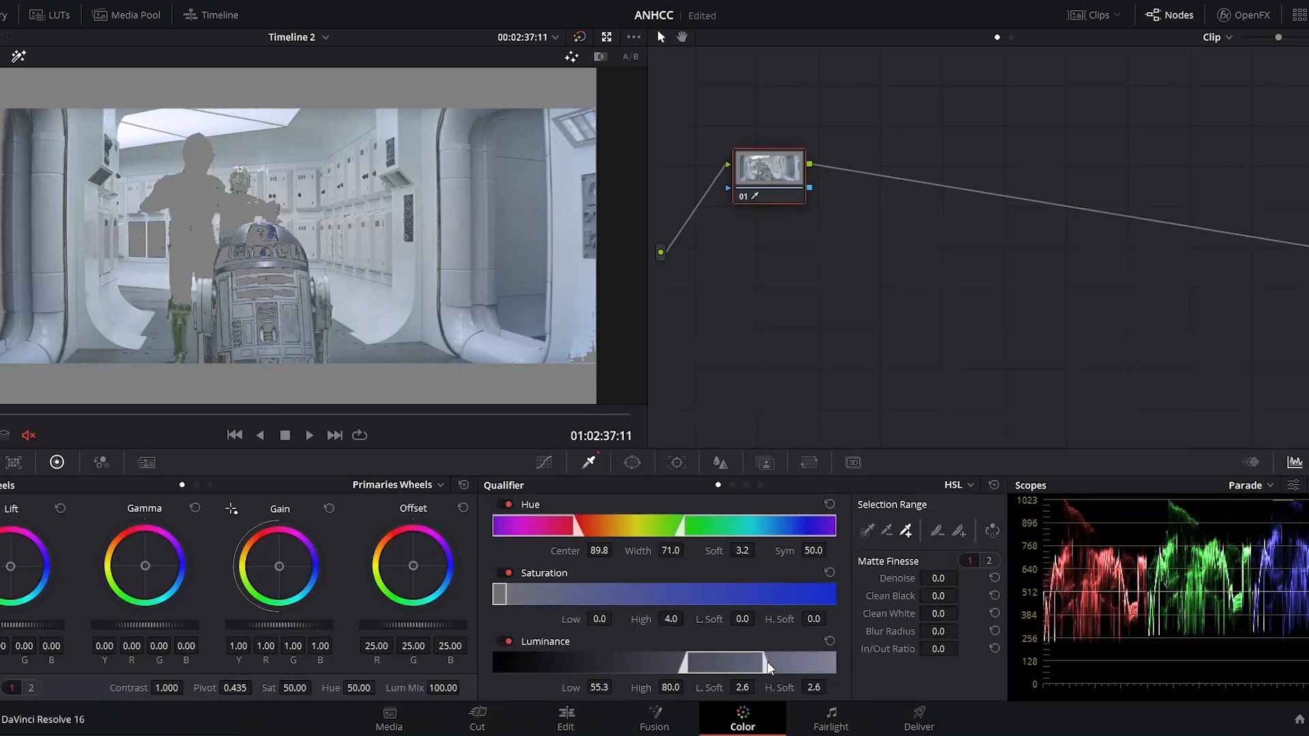
Refine the qualifier to luminance high 81.7 and saturation high 5.7, and turn off the highlight preview.
left_click_drag(760, 661, 766, 662)
left_click_drag(506, 588, 517, 595)
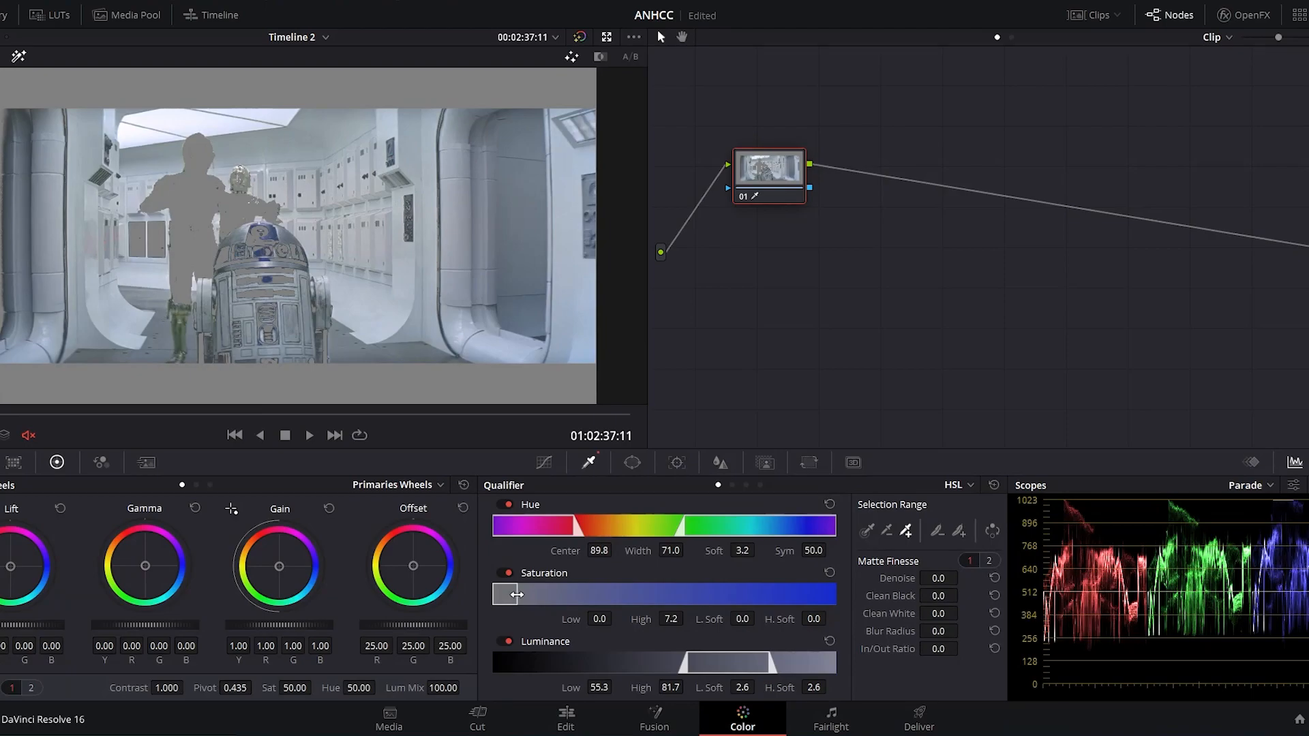
left_click_drag(516, 594, 511, 597)
left_click(19, 59)
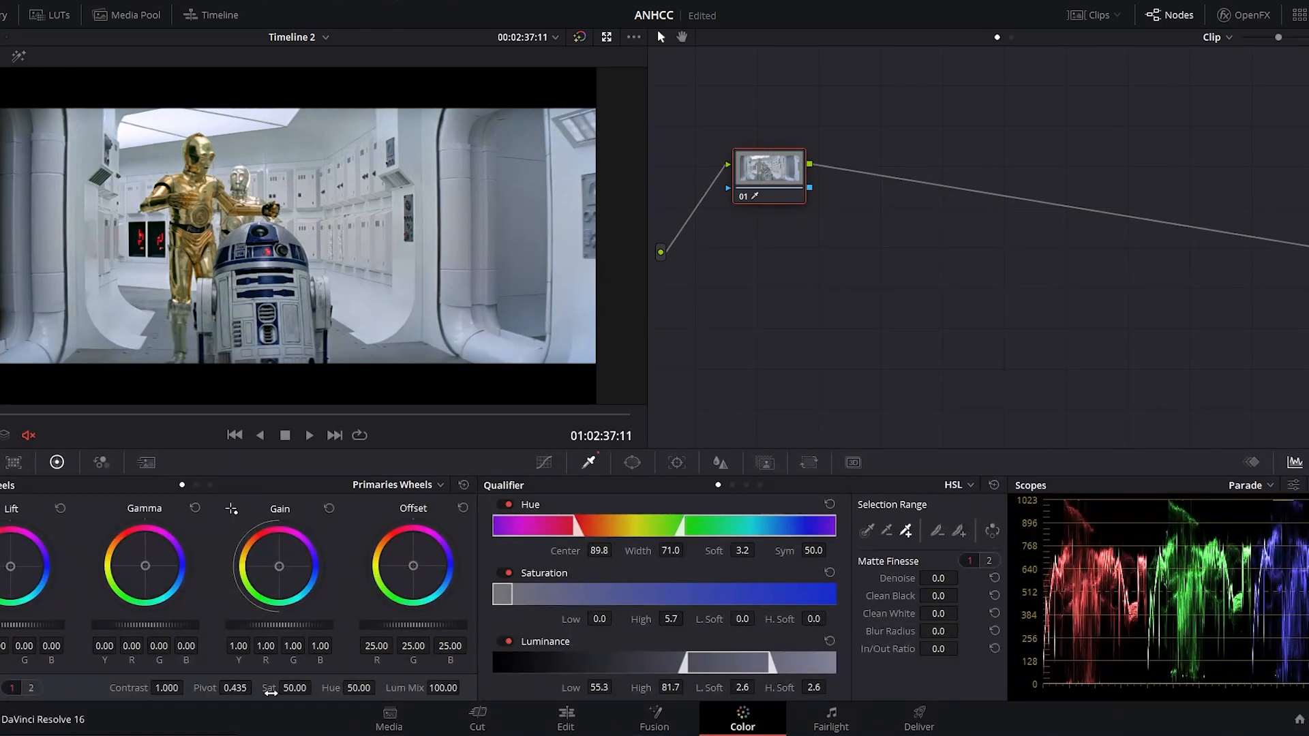
Reduce the selected walls' saturation to 20 and toggle the grade to compare it with the original.
left_click_drag(316, 688, 315, 688)
key("Return")
left_click(580, 38)
left_click(773, 170)
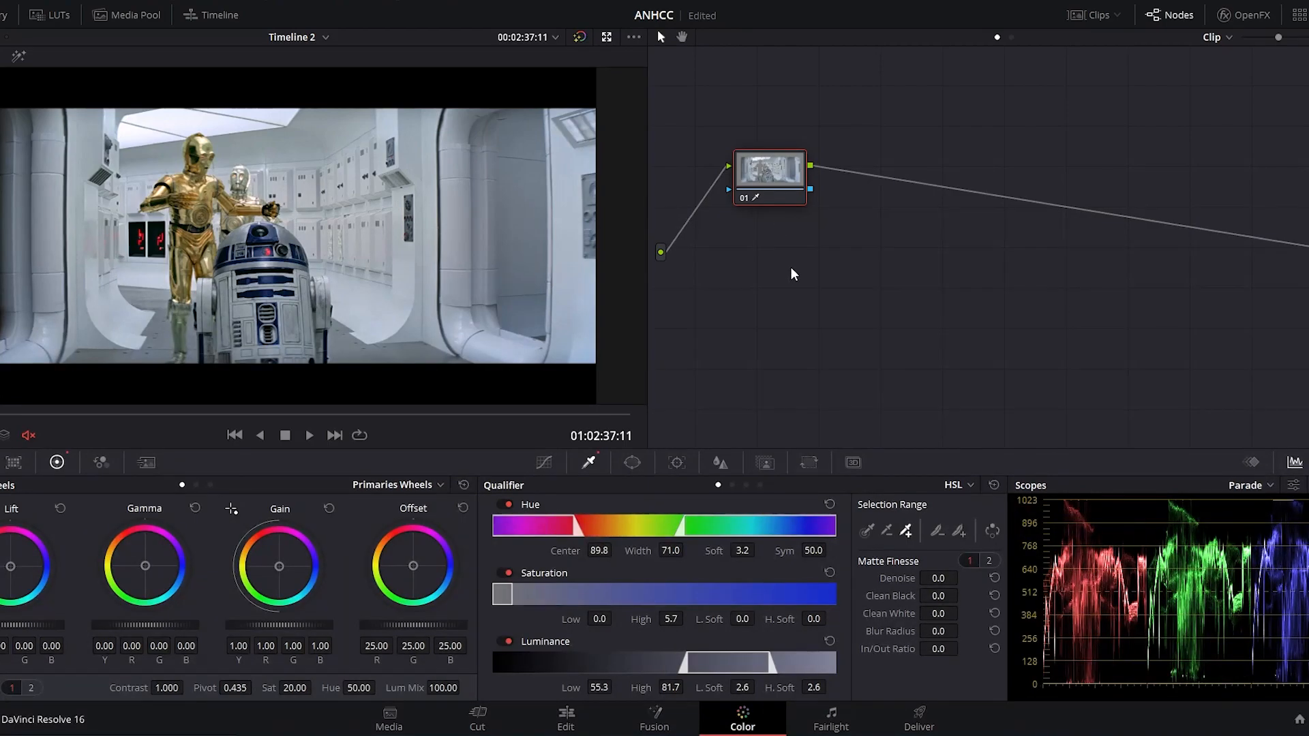
key("ctrl+d")
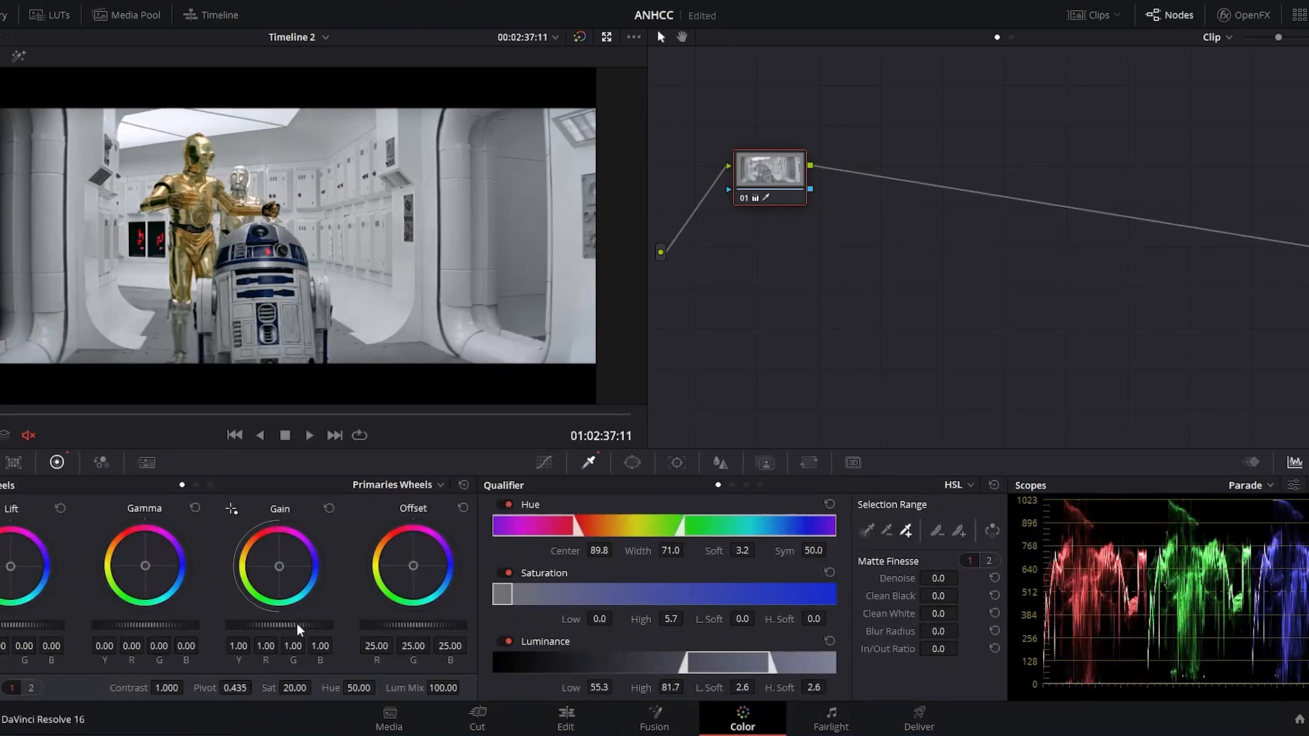
Raise the walls' gain to 1.08 and set their saturation to 22.
left_click_drag(278, 624, 304, 625)
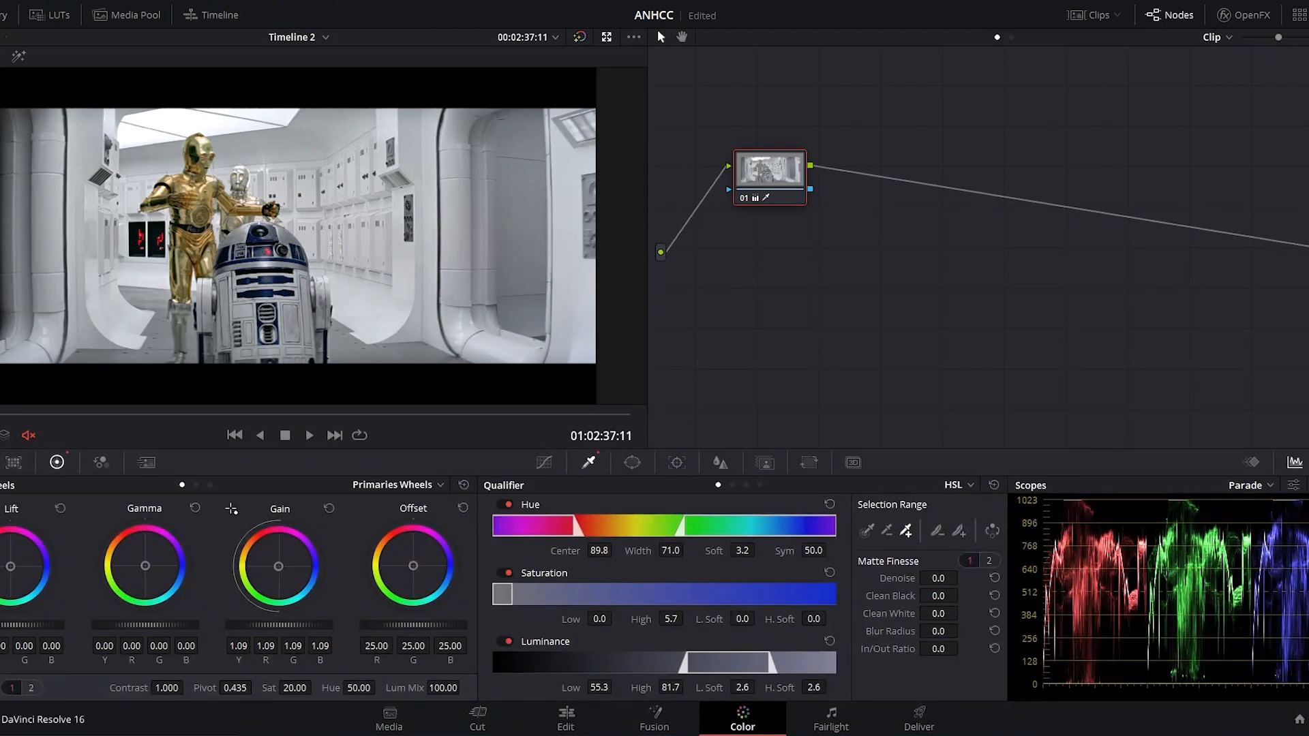
left_click_drag(278, 625, 276, 625)
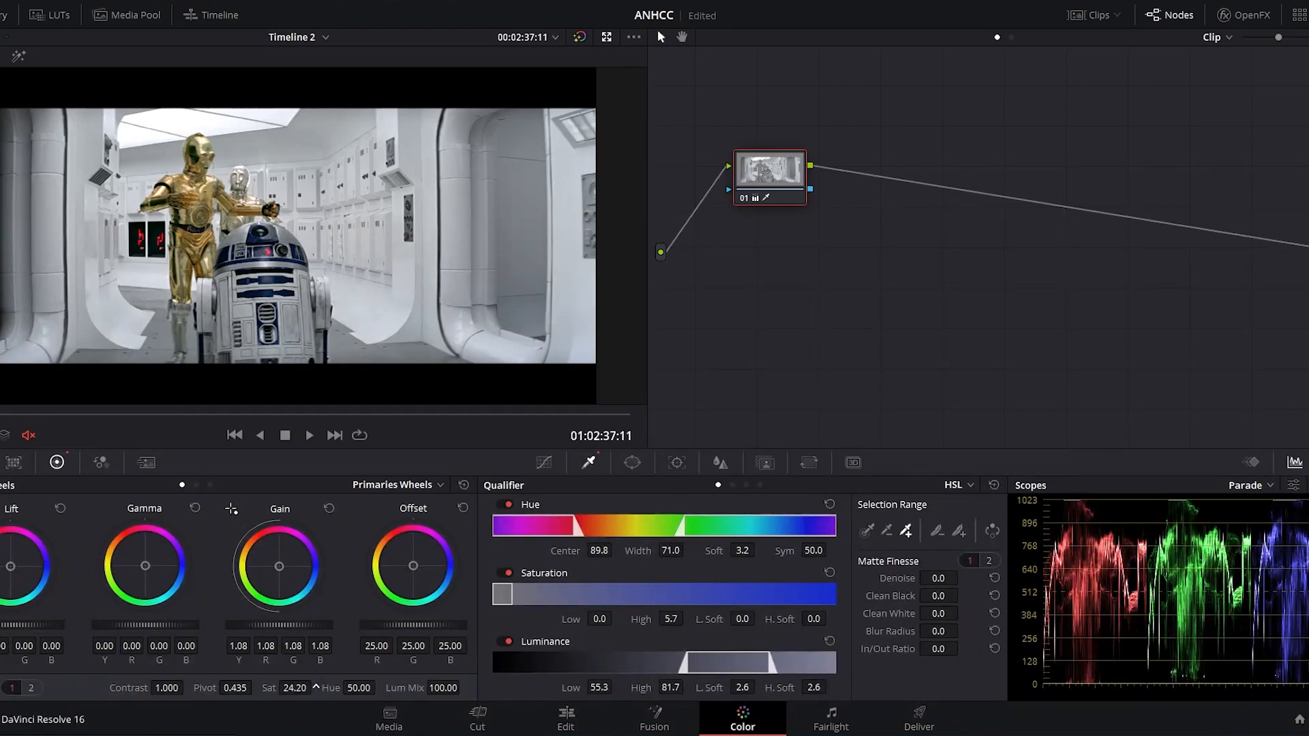
left_click_drag(316, 687, 313, 687)
left_click(293, 688)
type("22")
key("Return")
Cool the selected walls by setting the color temperature to -300.
left_click(31, 689)
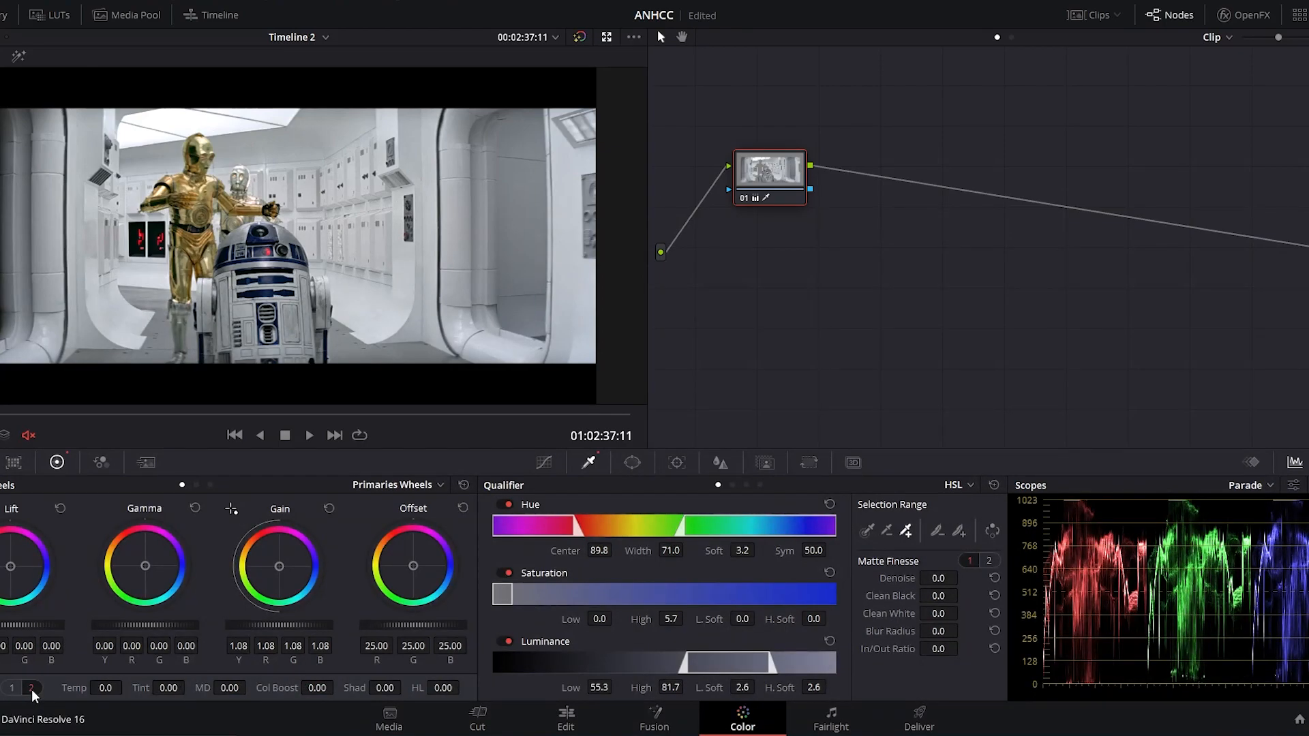
left_click_drag(74, 687, 65, 687)
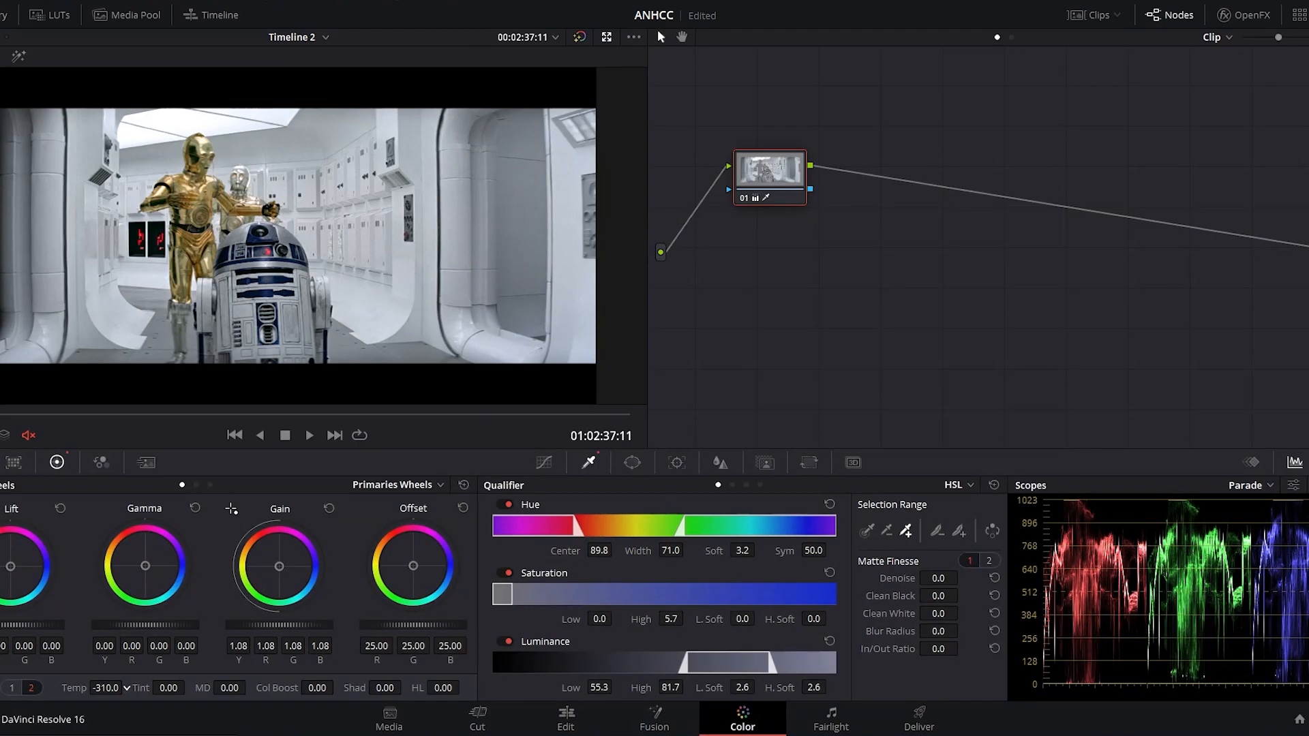
left_click(109, 688)
type("-300")
key("Return")
Add a layer node to node 01.
right_click(774, 171)
mouse_move(831, 240)
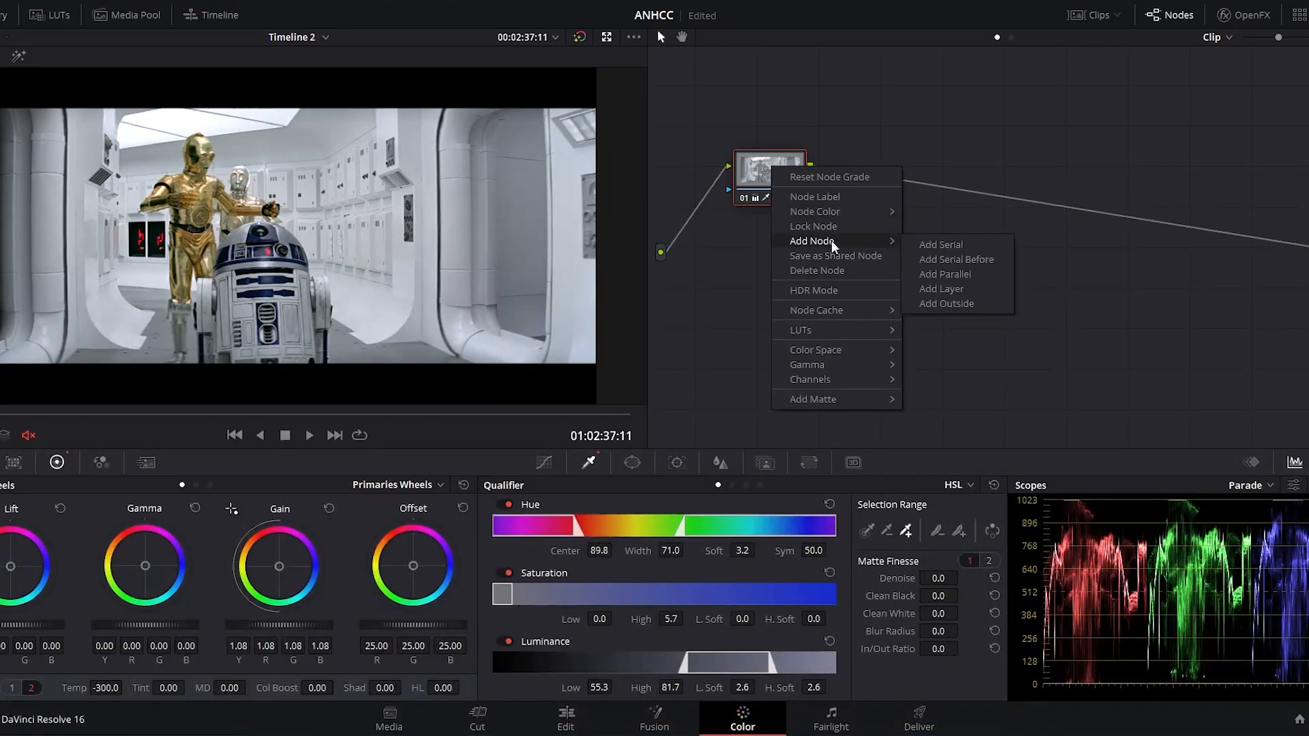
left_click(953, 288)
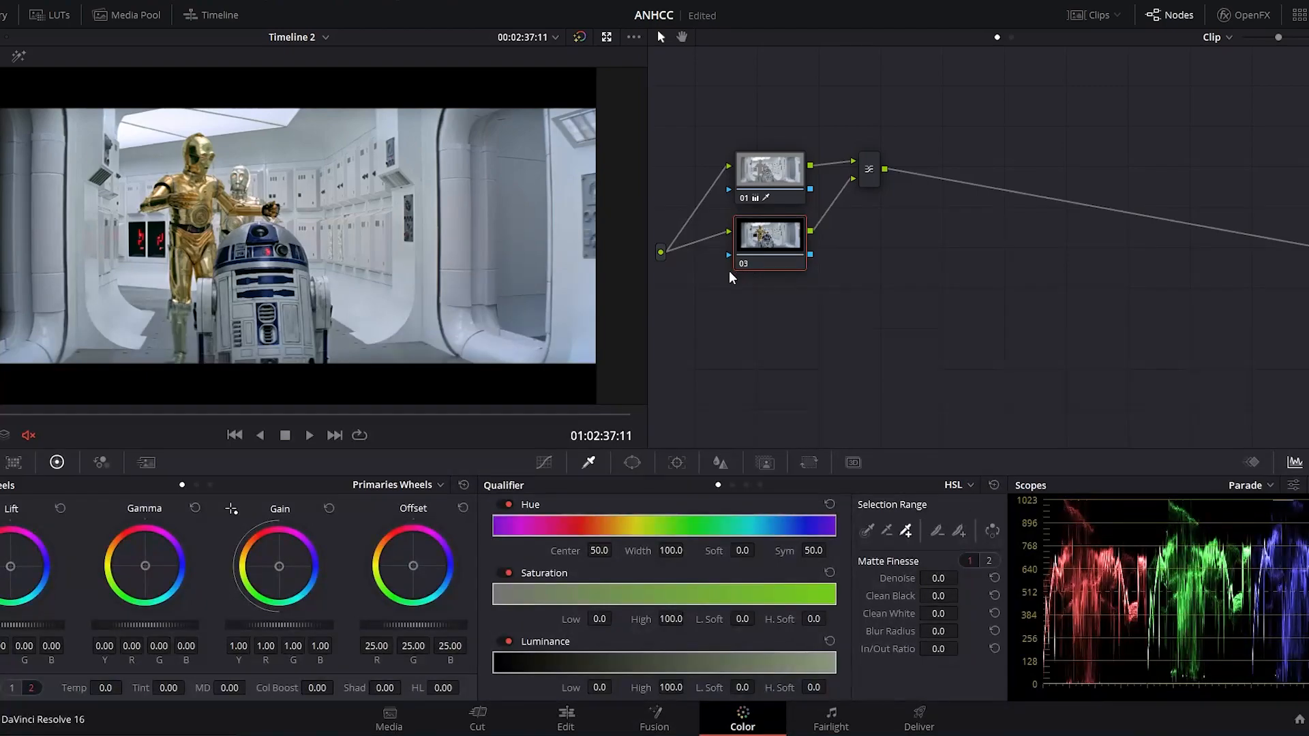
Qualify the blue dome panel of R2-D2 on node 03, preview it in highlight, and add more of the panel's blue.
left_click(867, 533)
scroll(241, 236, "up", 4)
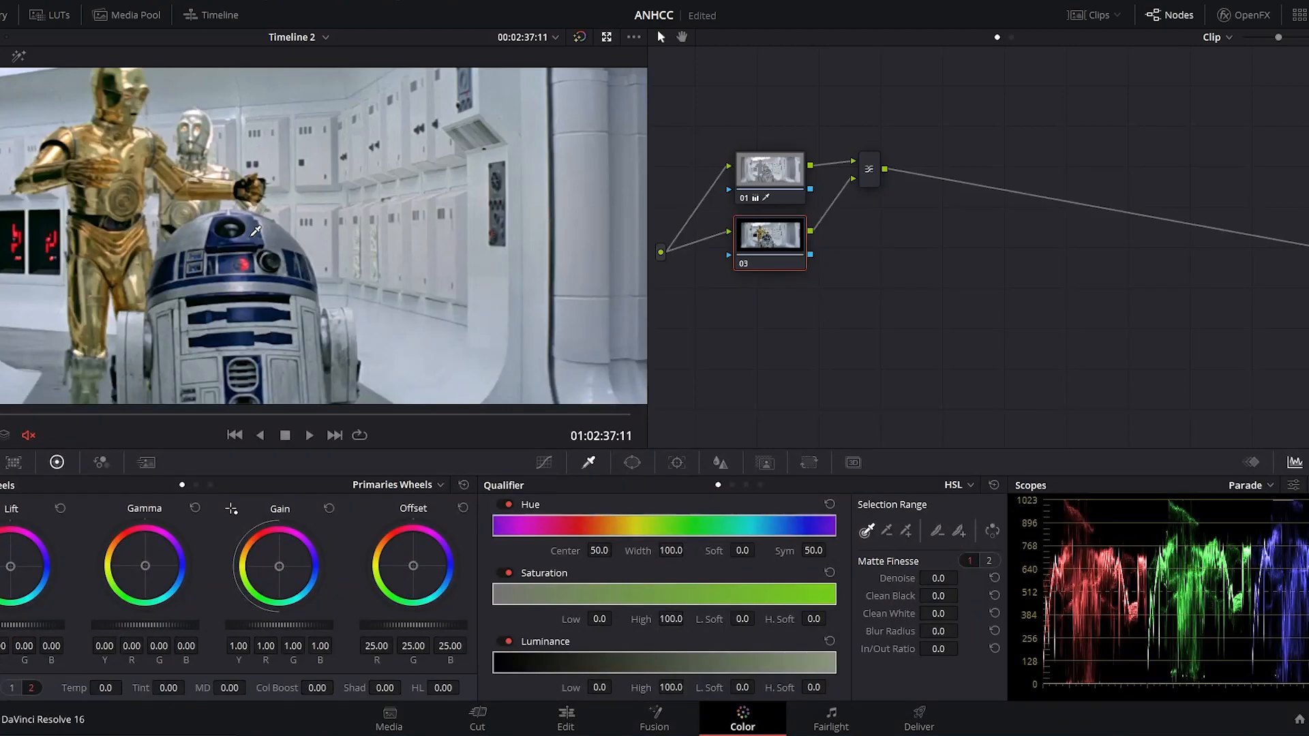
left_click(256, 231)
left_click(18, 57)
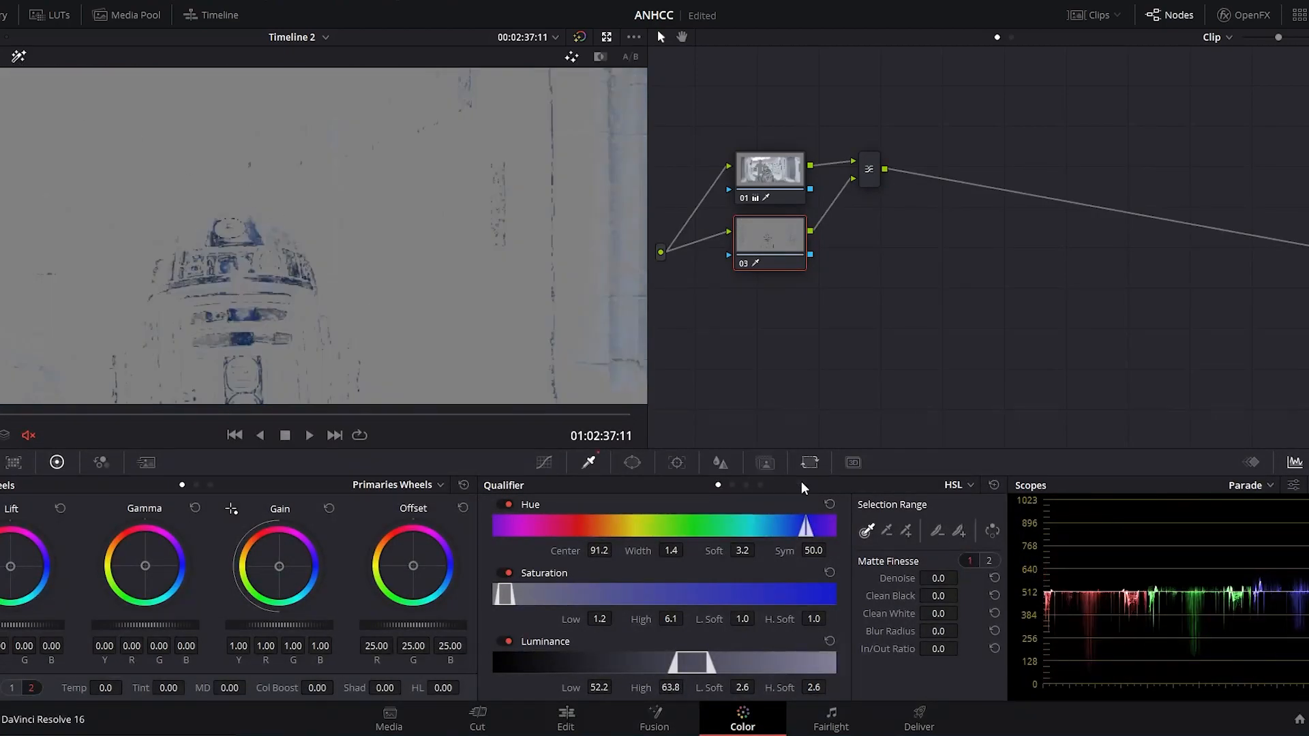
left_click(905, 530)
left_click(250, 232)
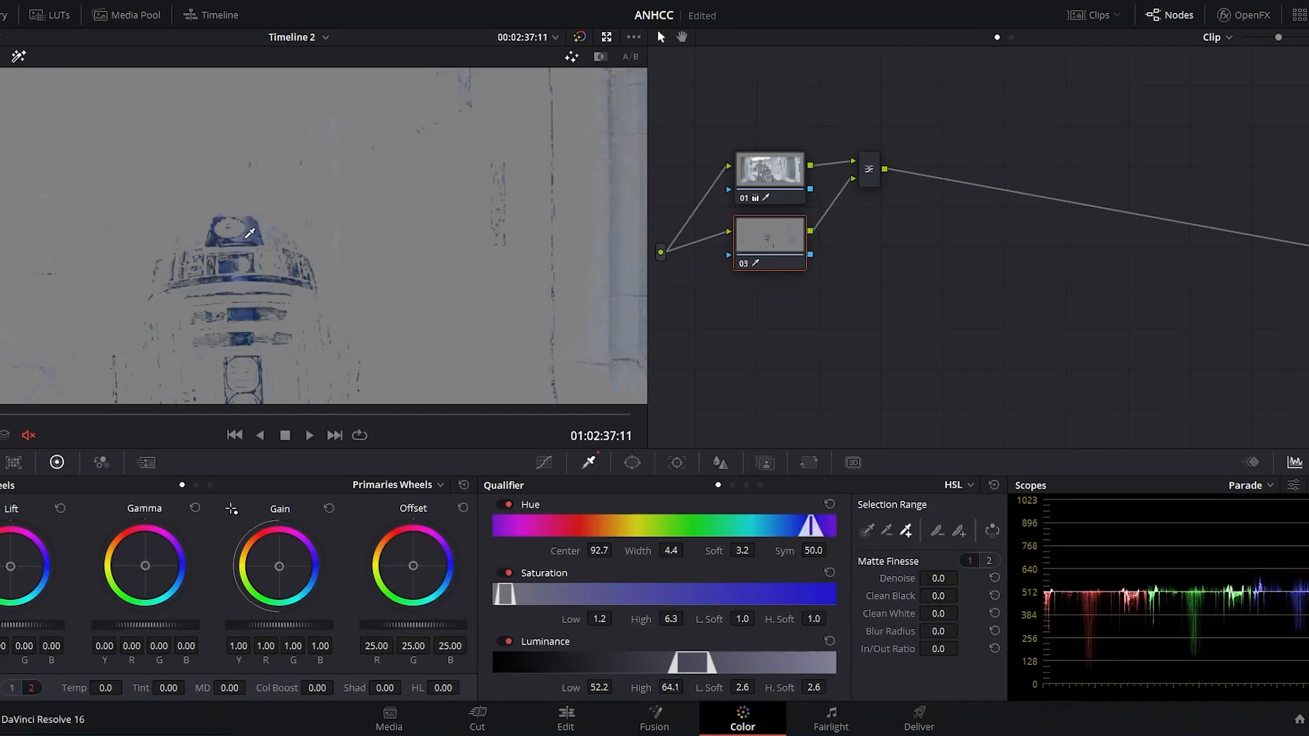
Refine the blue selection to saturation high 8.9 and luminance high 60.9, keeping the hue width at 4.4.
scroll(270, 242, "down", 2)
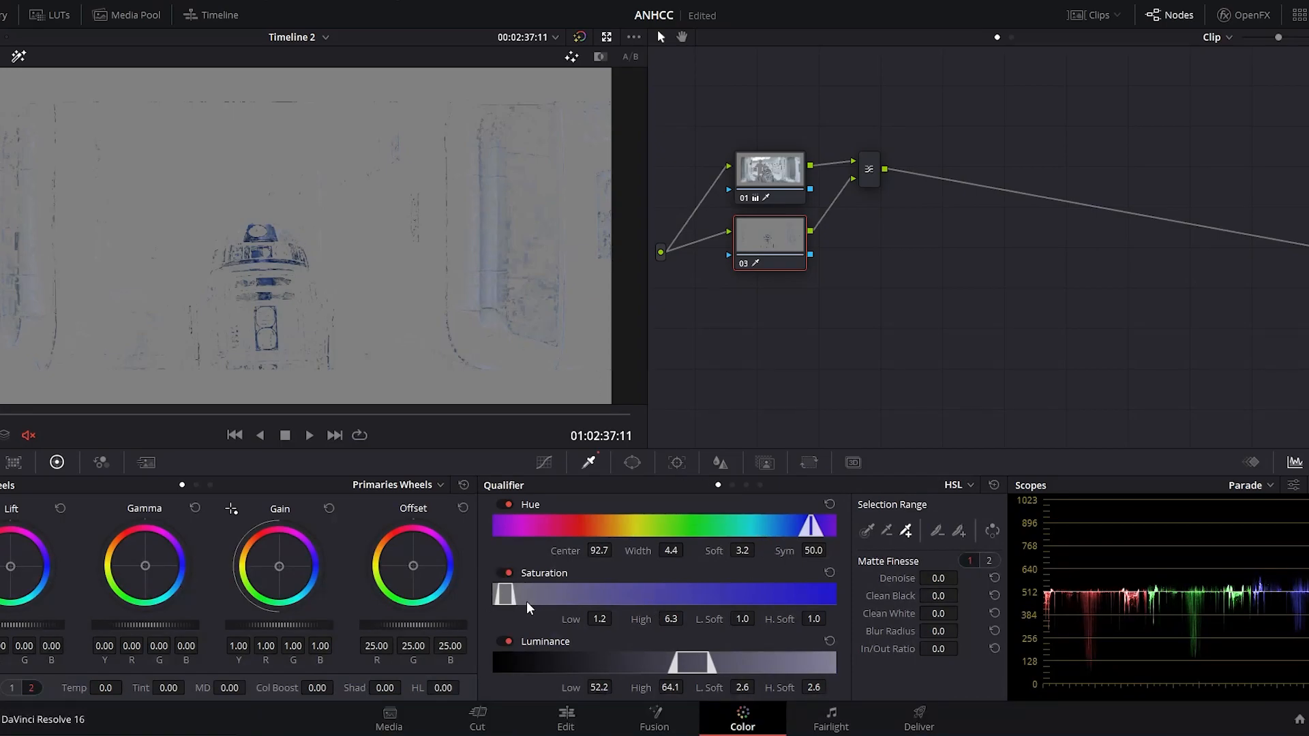
left_click_drag(513, 593, 520, 592)
left_click_drag(709, 658, 699, 661)
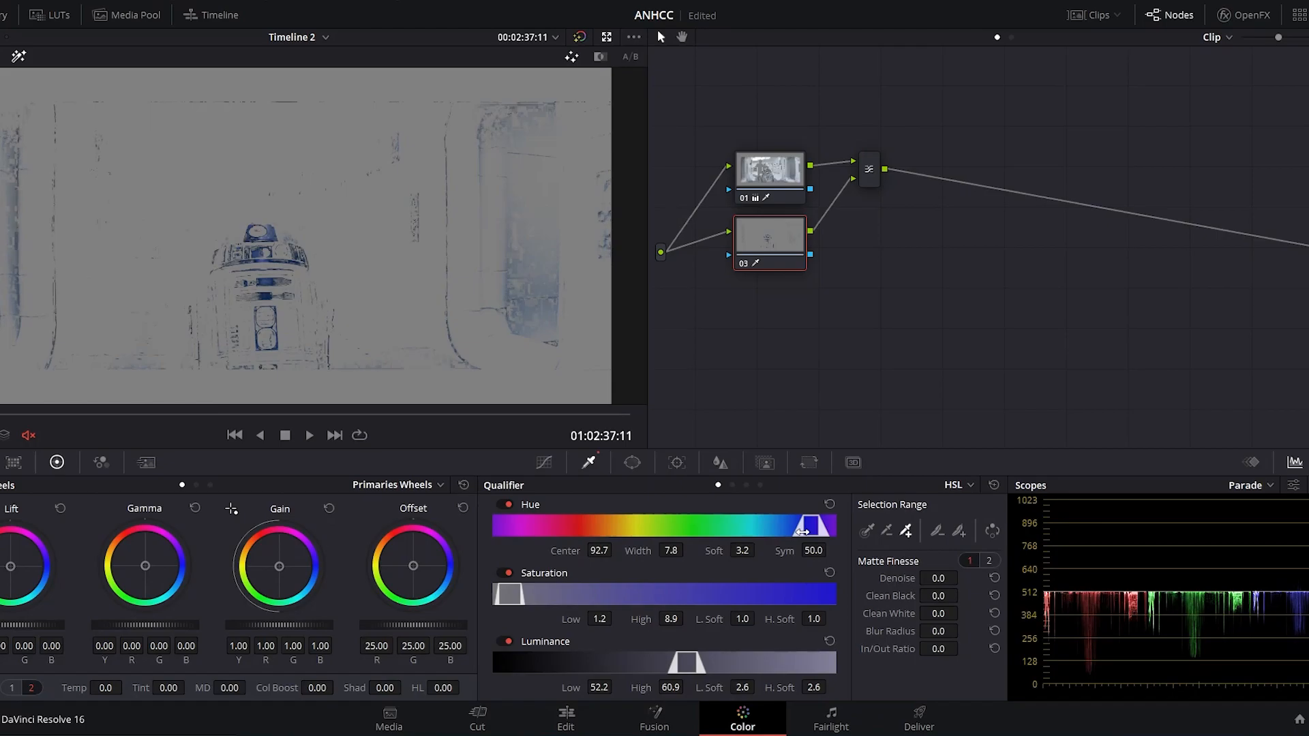
left_click_drag(809, 530, 811, 531)
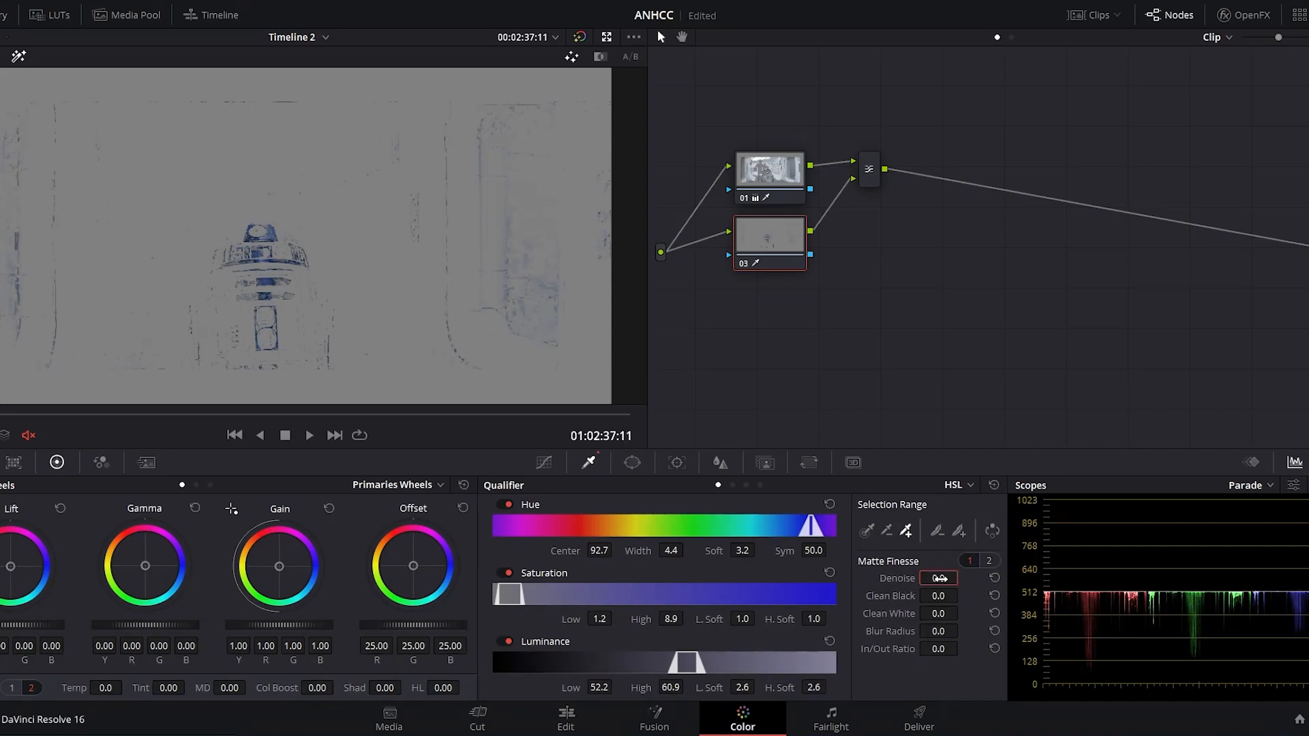
Clean up the blue matte with denoise 20.0 and clean white 4.6, and turn off the highlight preview.
left_click_drag(939, 578, 962, 612)
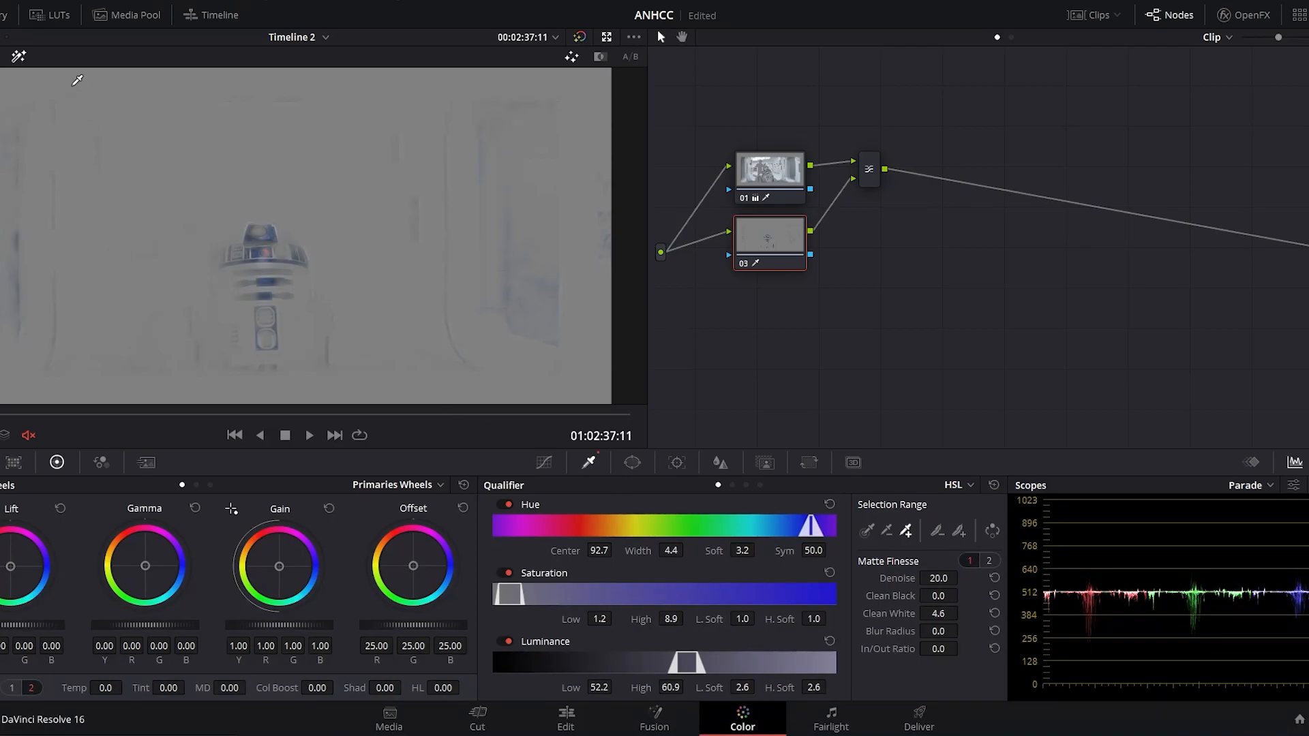
left_click(19, 56)
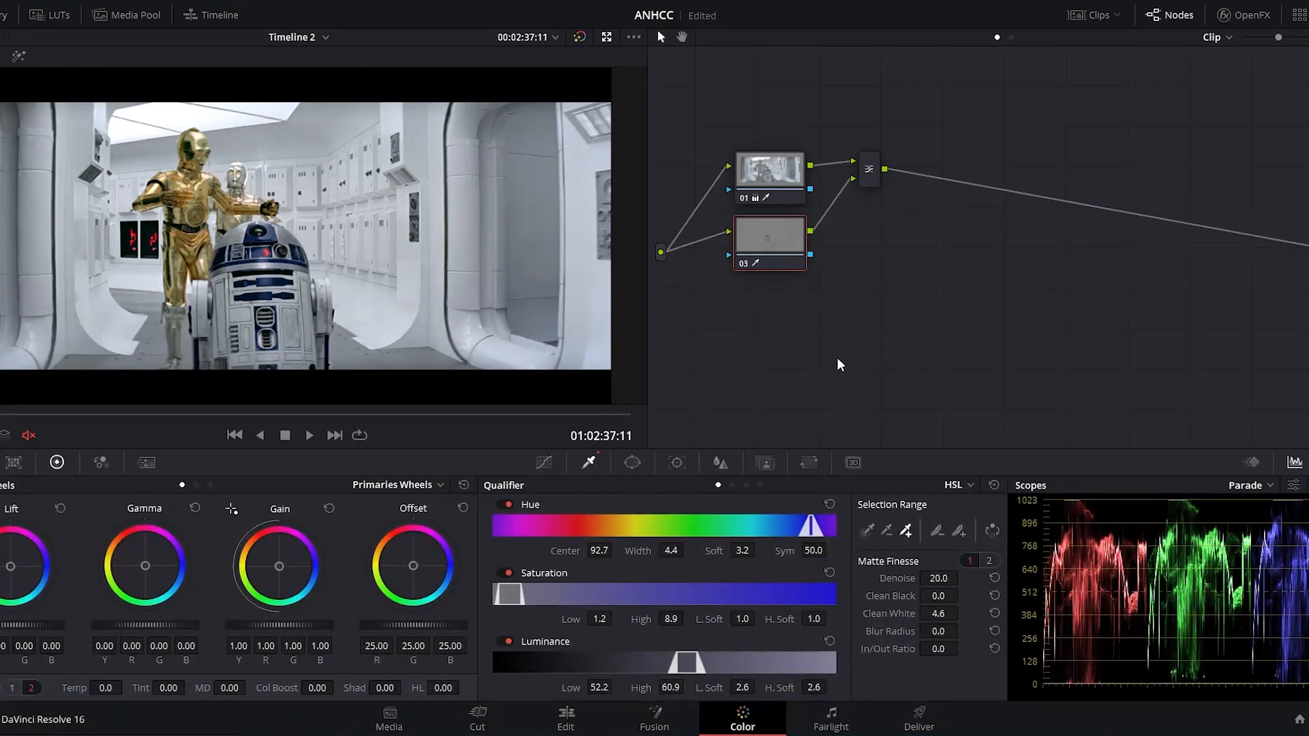
Play the clip forward to 01:02:39:21 and add a serial node after the layer mixer.
left_click(309, 436)
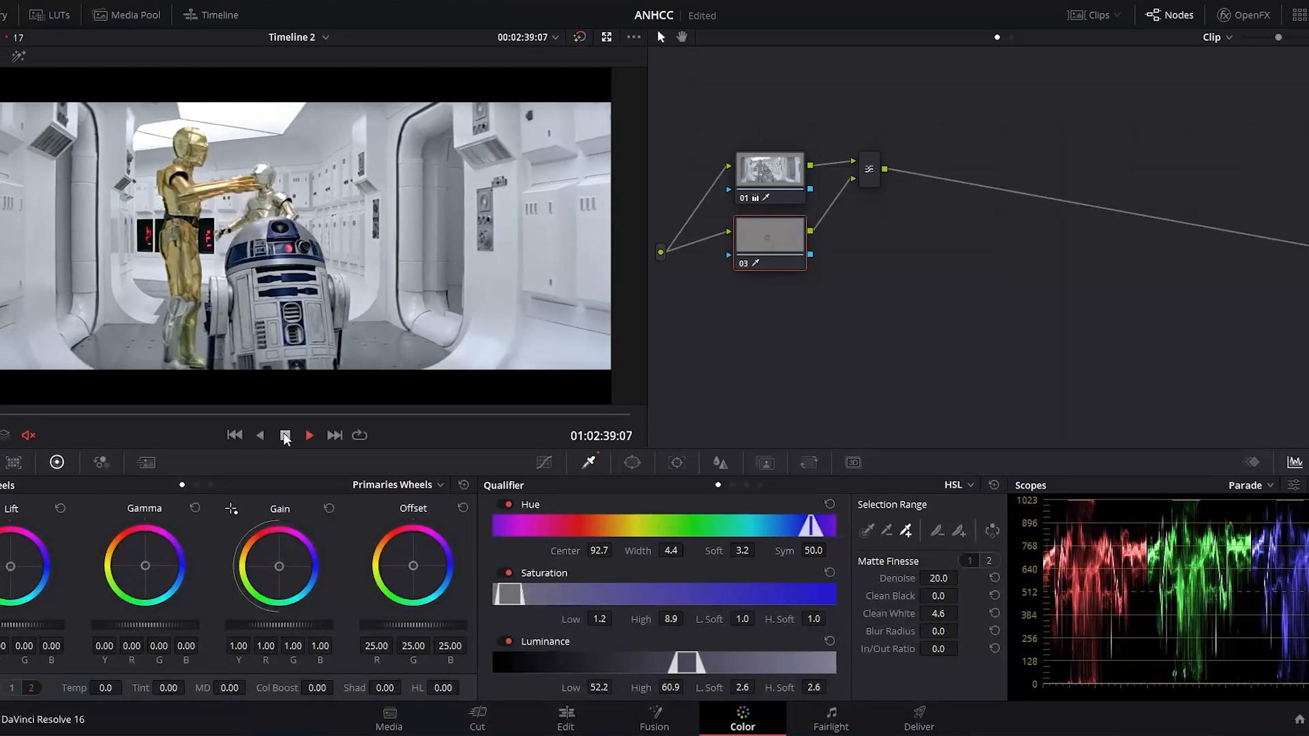
left_click(286, 436)
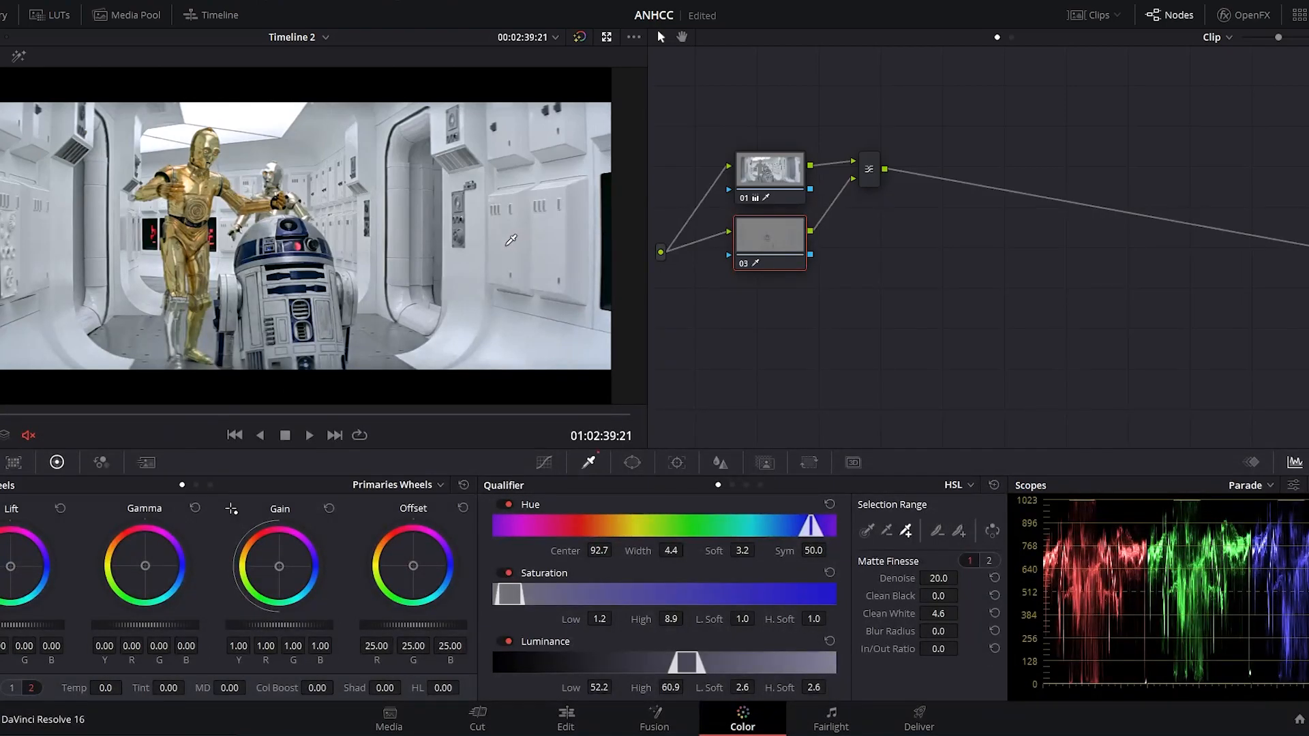
left_click(869, 174)
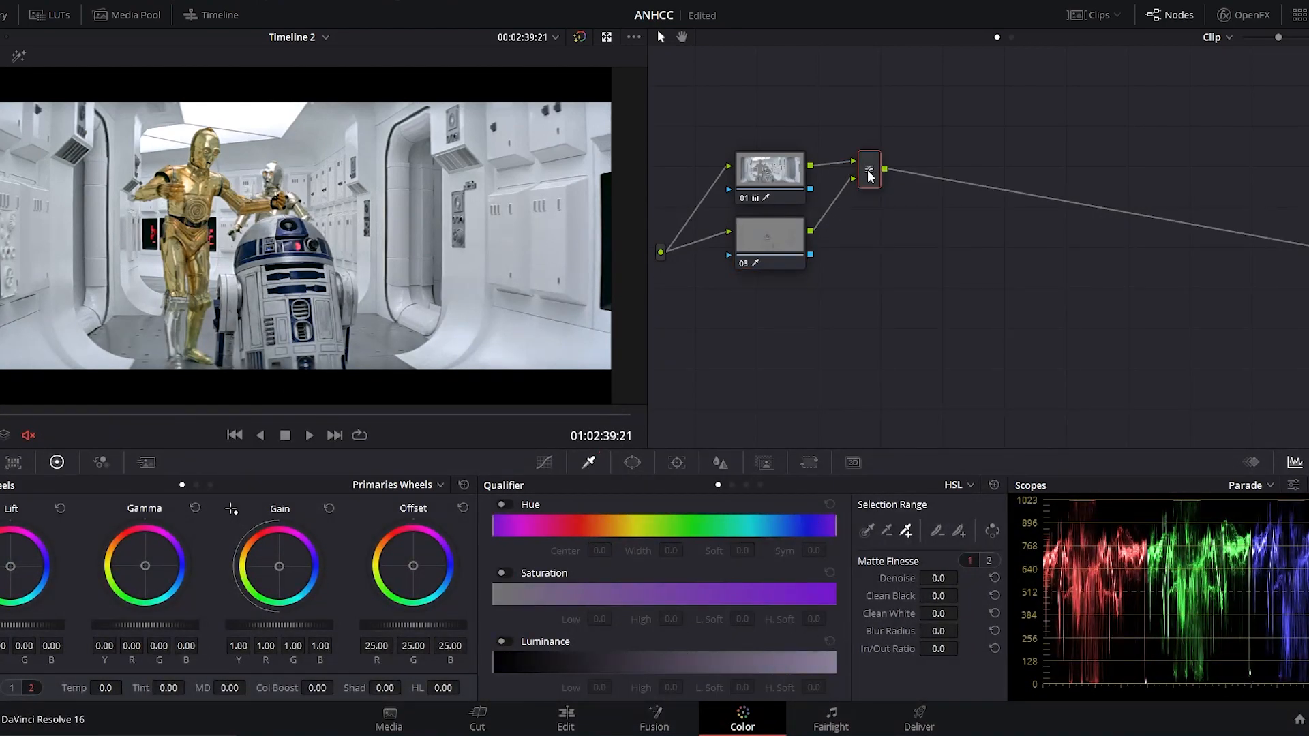
key("alt+s")
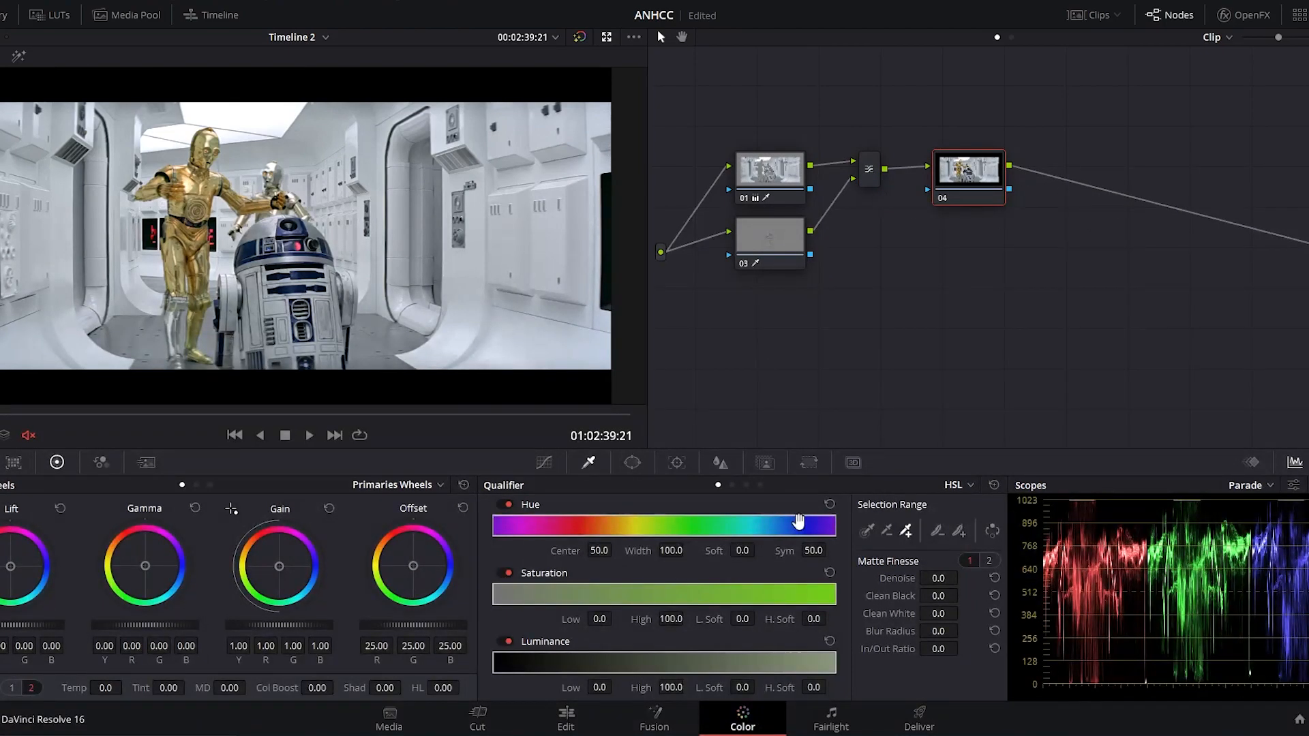
Qualify C-3PO's gold body on node 04, preview it in highlight, and add more gold tones from the chest.
left_click(861, 536)
left_click(218, 178)
left_click(18, 56)
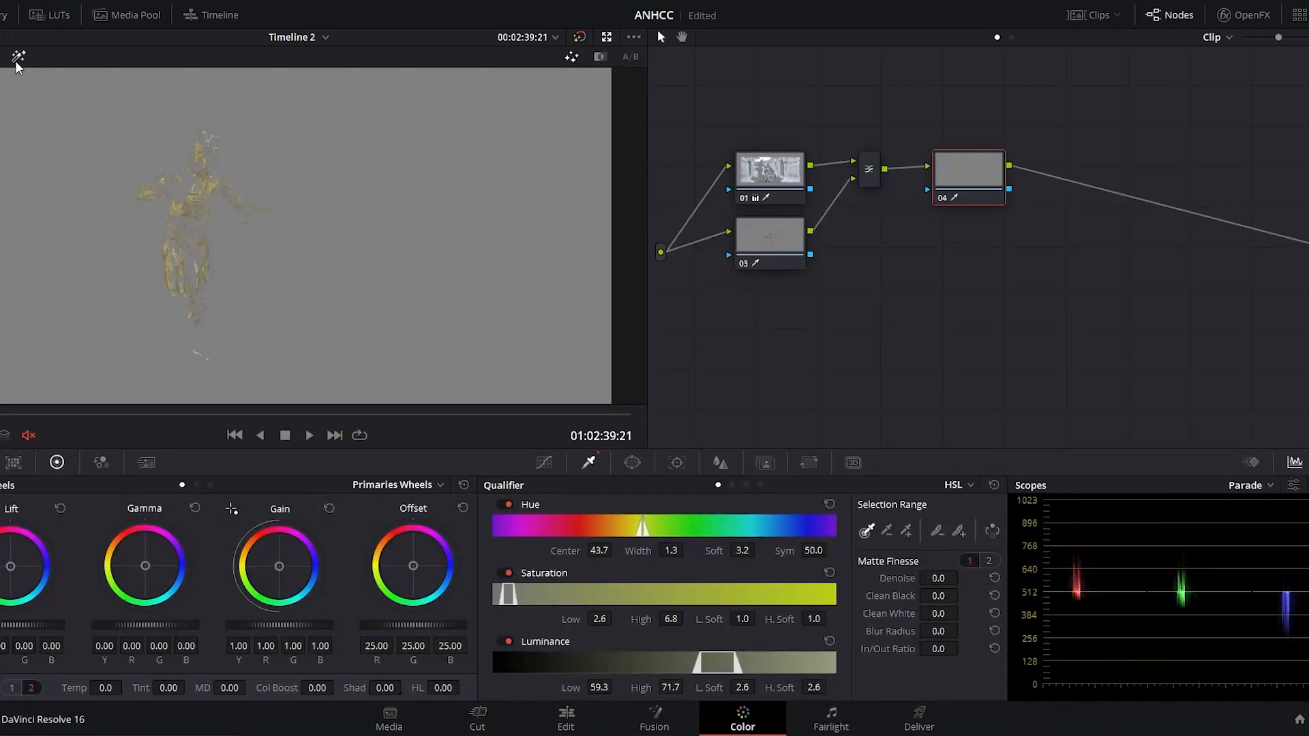
left_click(905, 531)
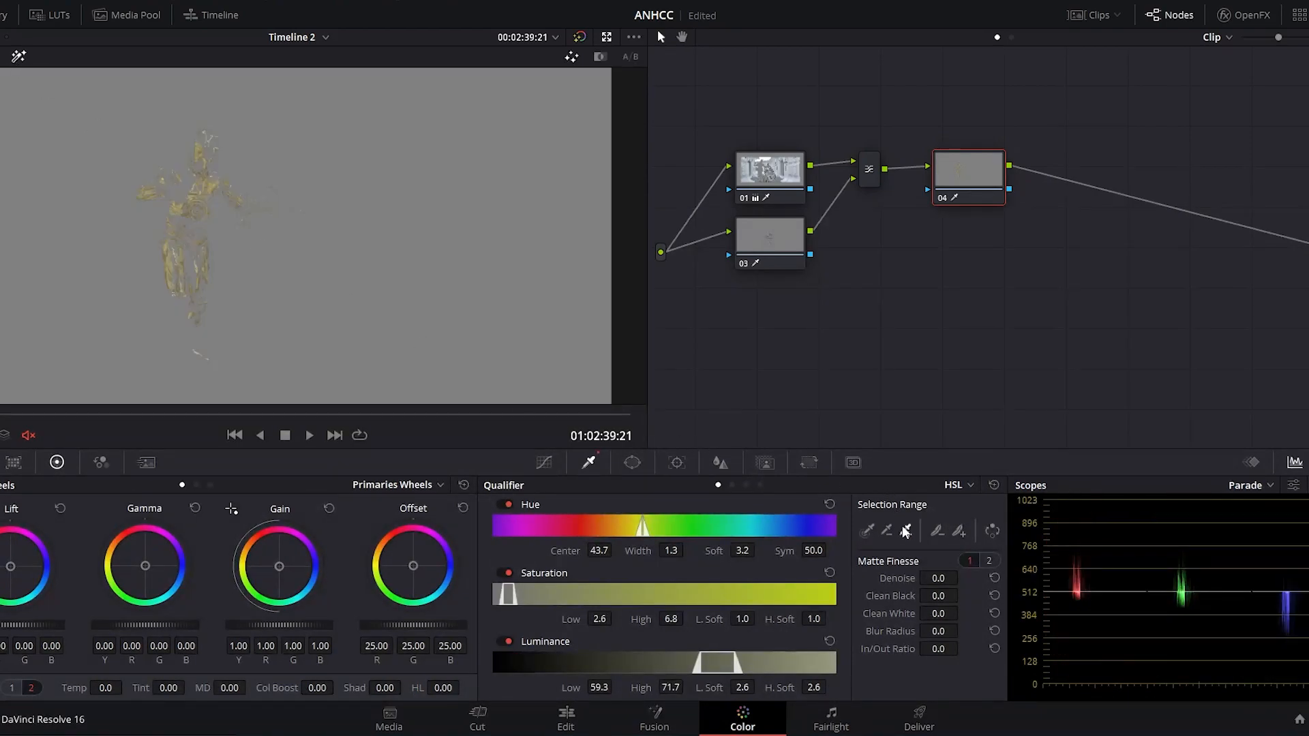
left_click(186, 178)
left_click(193, 178)
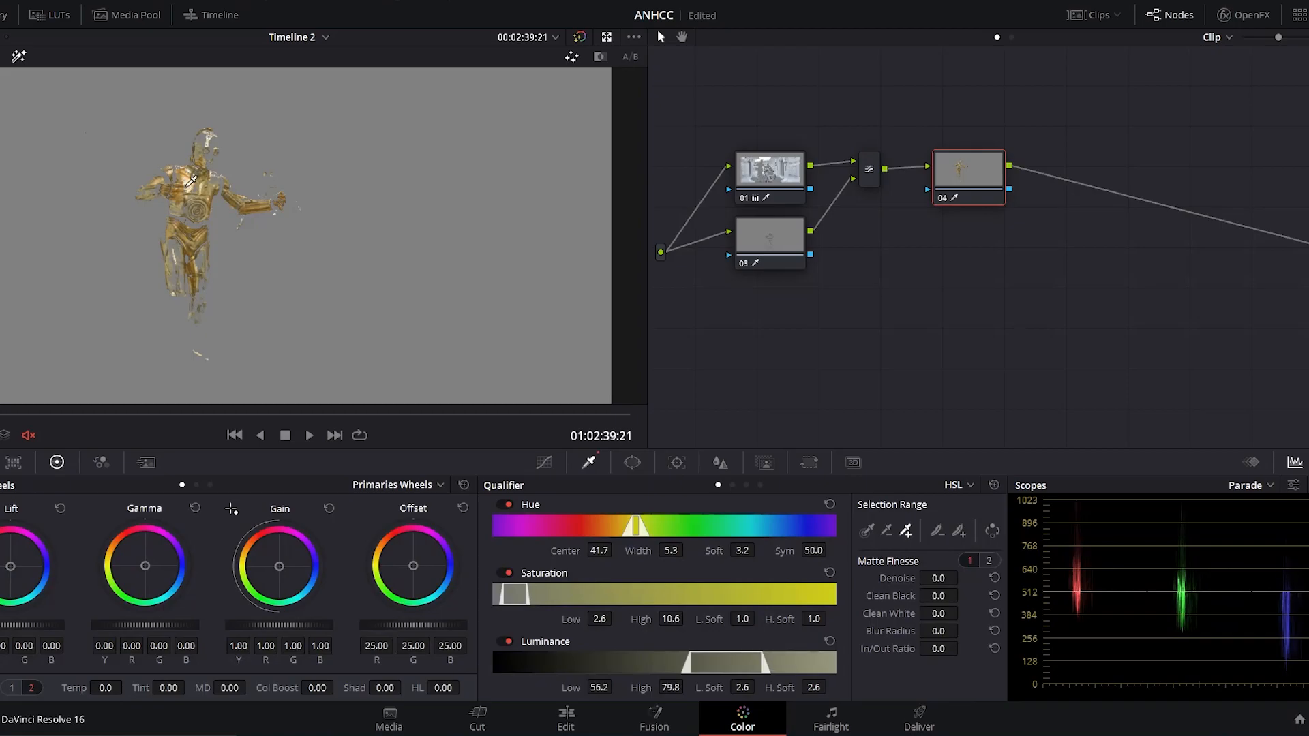
Add more of C-3PO's gold tones to the selection and refine it to luminance 55.2–76.8, saturation high 11.0 and hue width 29.0.
left_click(220, 178)
left_click(227, 176)
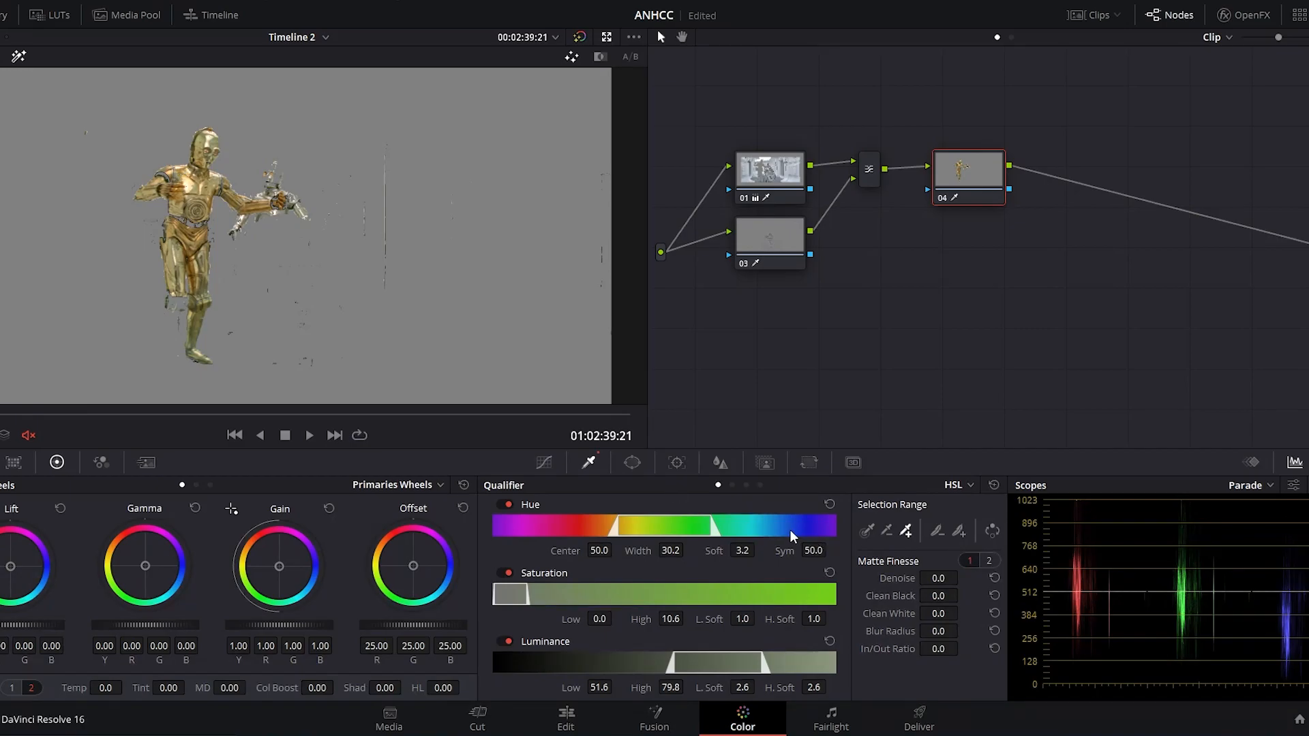
mouse_move(763, 666)
left_mouse_down()
mouse_move(733, 668)
mouse_move(754, 668)
left_mouse_up()
mouse_move(674, 666)
left_mouse_down()
mouse_move(693, 665)
mouse_move(673, 663)
left_mouse_up()
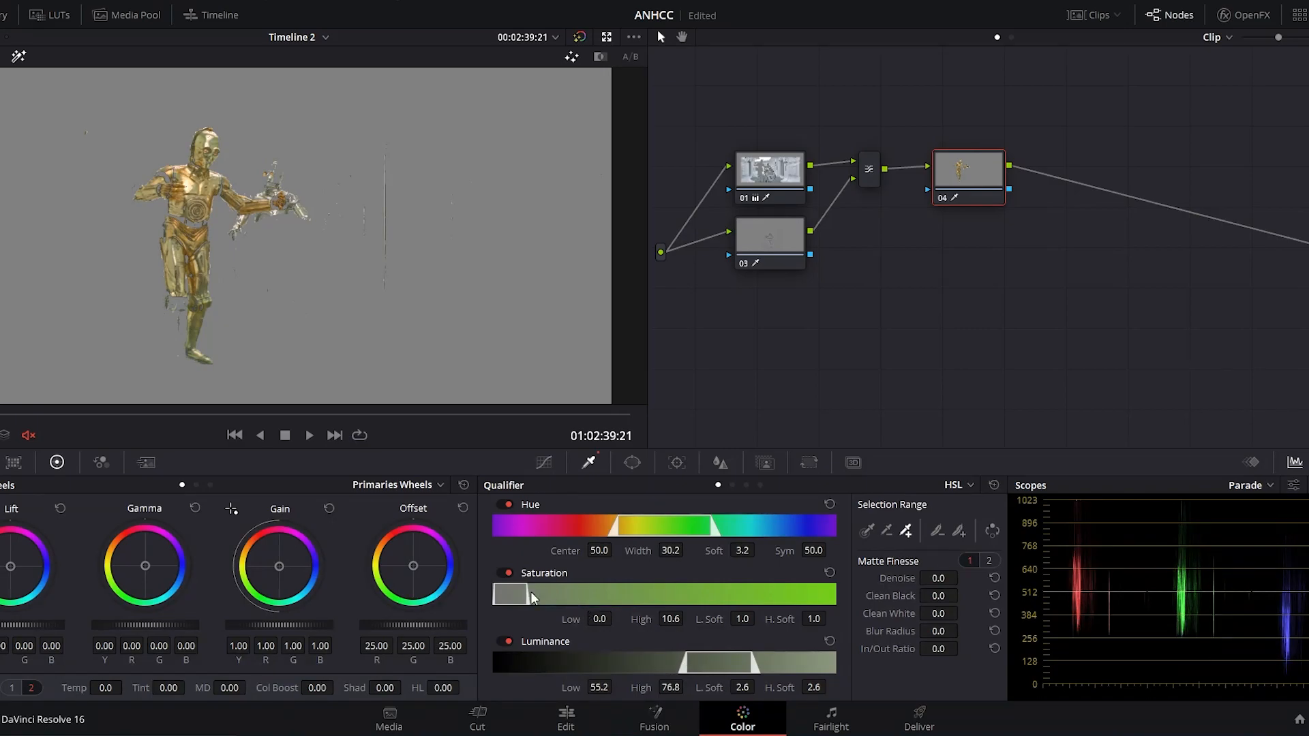
mouse_move(529, 592)
left_mouse_down()
mouse_move(517, 592)
mouse_move(530, 593)
left_mouse_up()
mouse_move(612, 525)
left_mouse_down()
mouse_move(630, 525)
mouse_move(617, 529)
left_mouse_up()
Denoise the gold matte by 10.0 and turn off the highlight preview.
double_click(940, 578)
type("10")
key("Return")
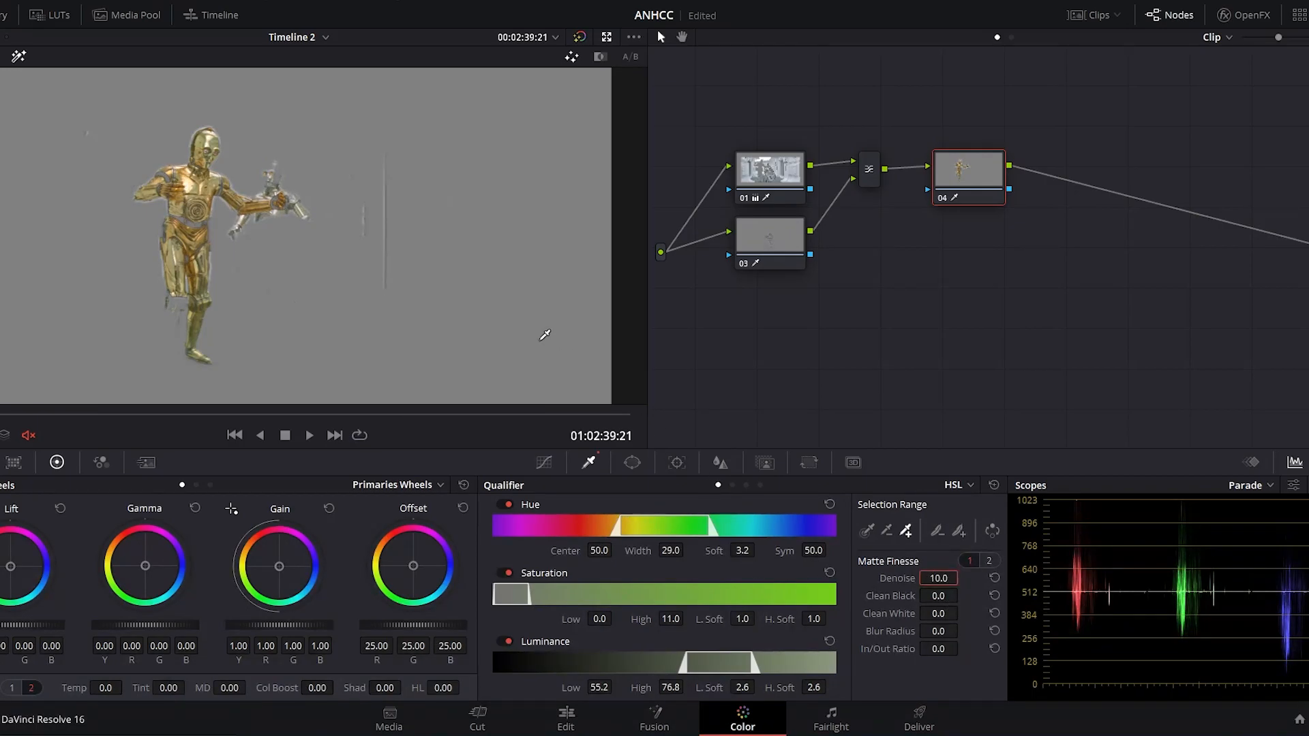
left_click(18, 57)
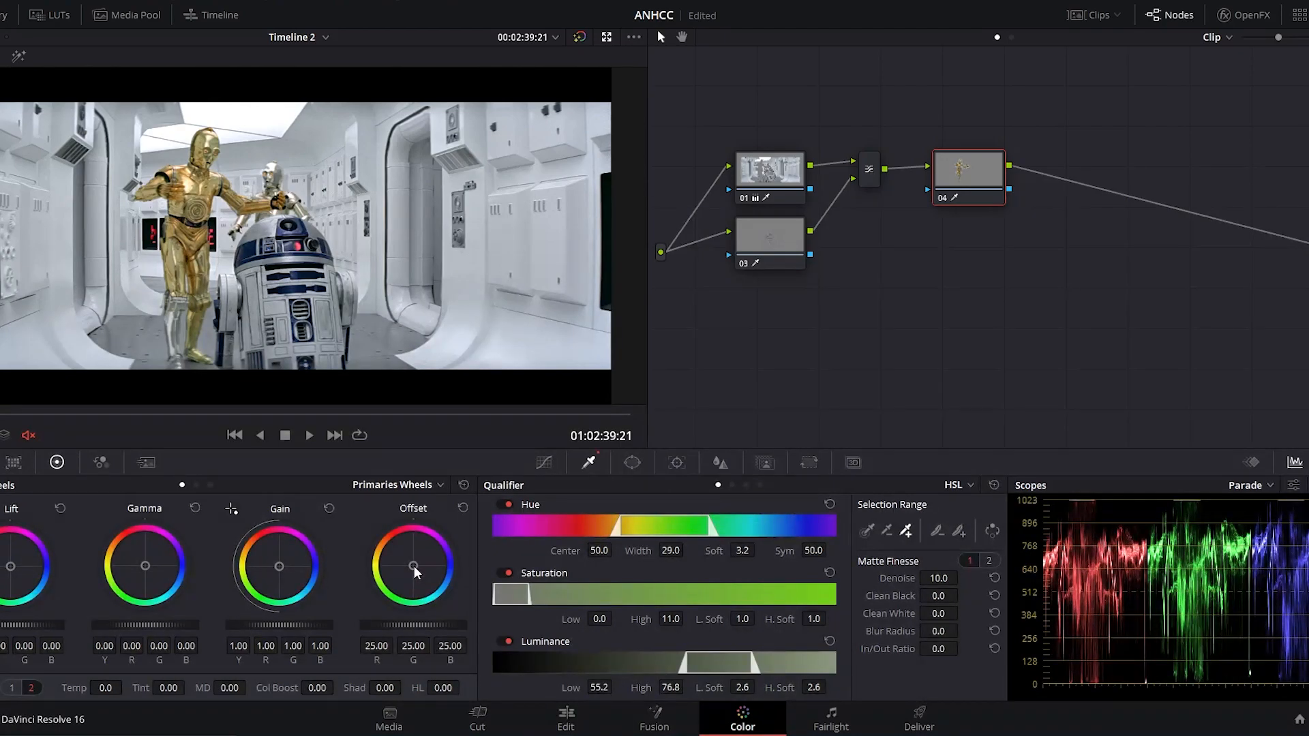
Try shifting C-3PO's offset color balance towards yellow on node 04, and reset the Offset wheel.
left_click_drag(412, 564, 406, 565)
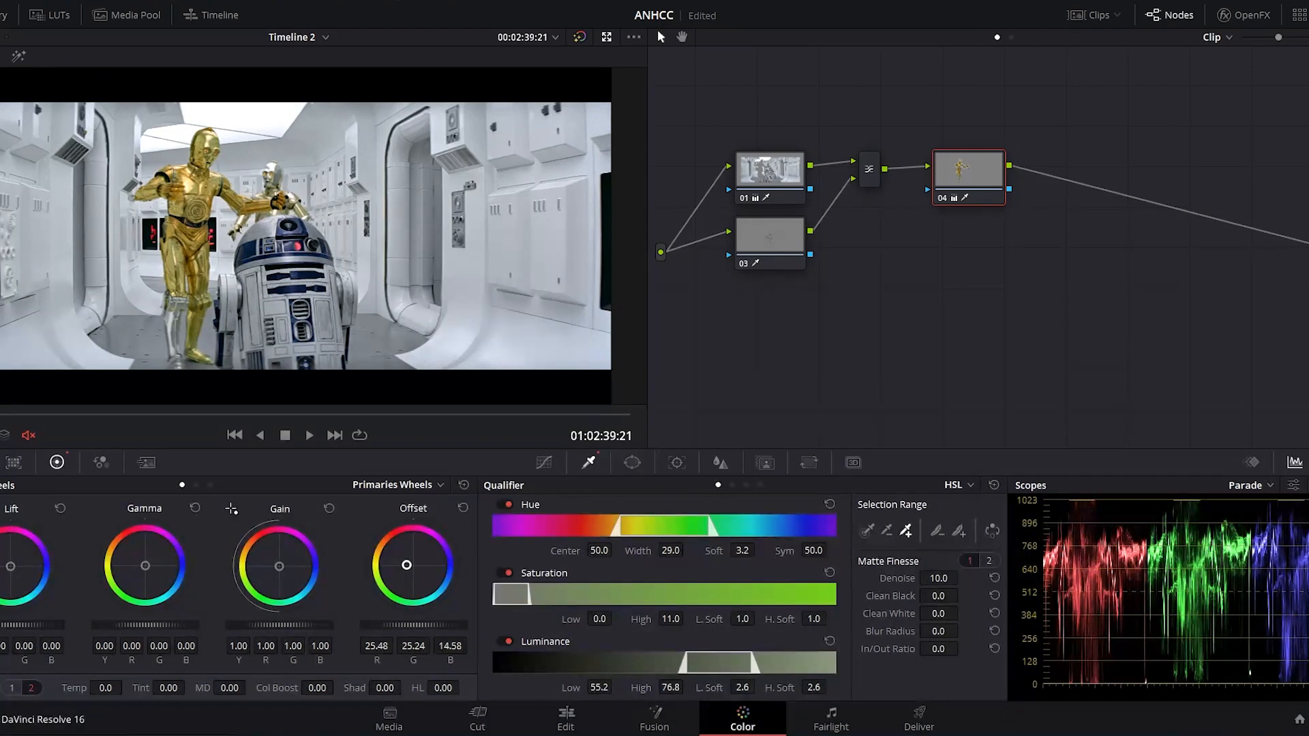
double_click(407, 566)
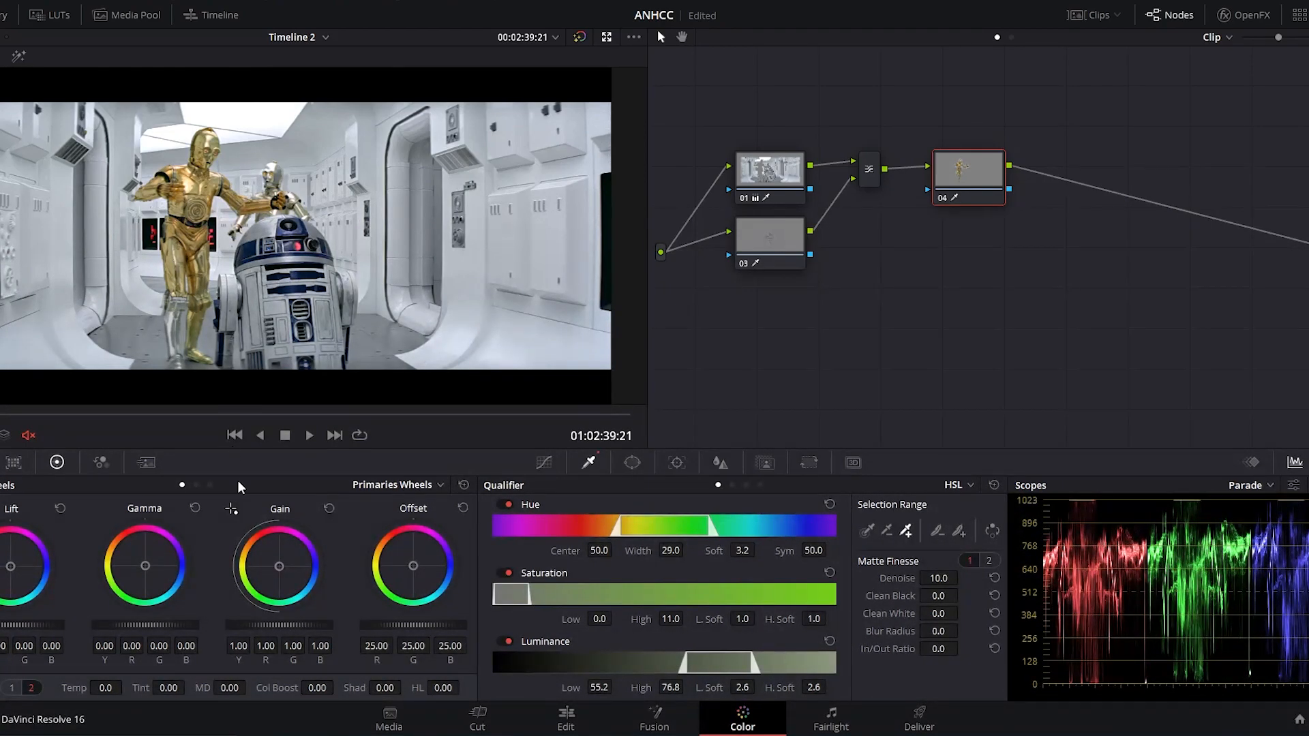
Lower the saturation of C-3PO's gold on node 04 to 20.
left_click(12, 688)
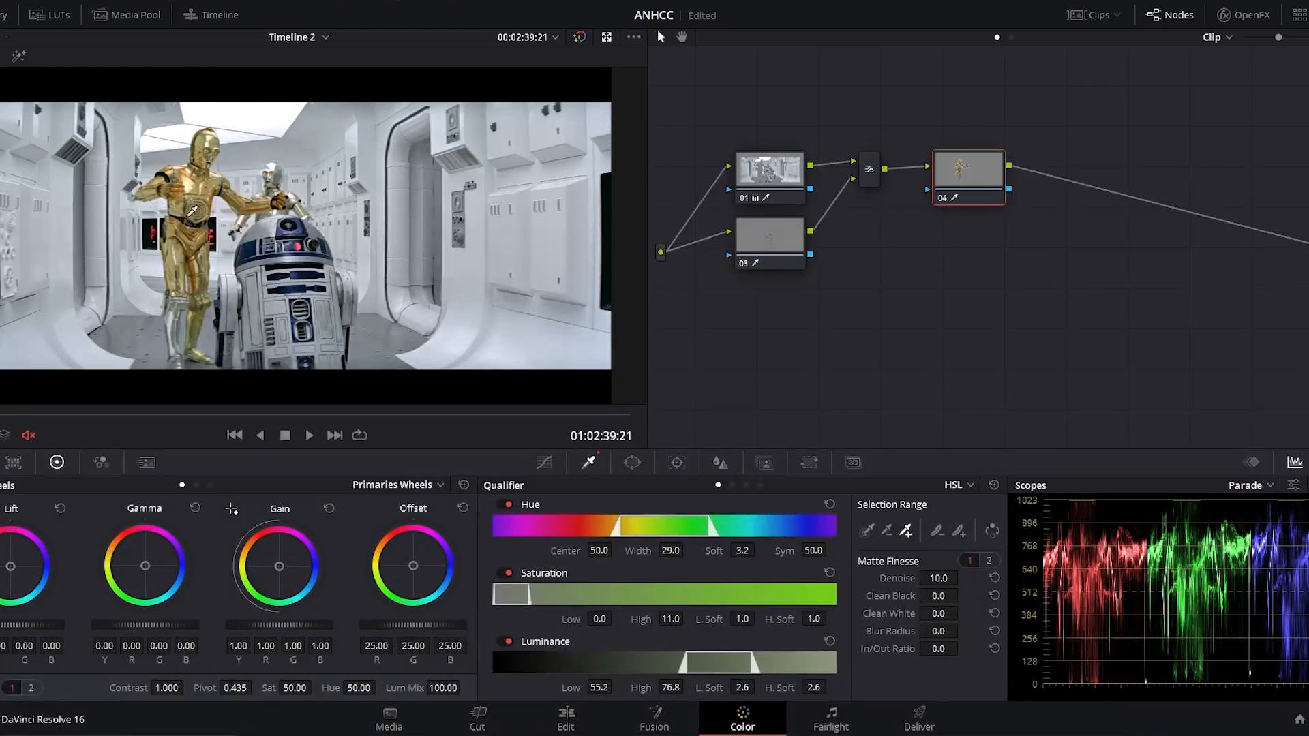
left_click_drag(272, 690, 232, 690)
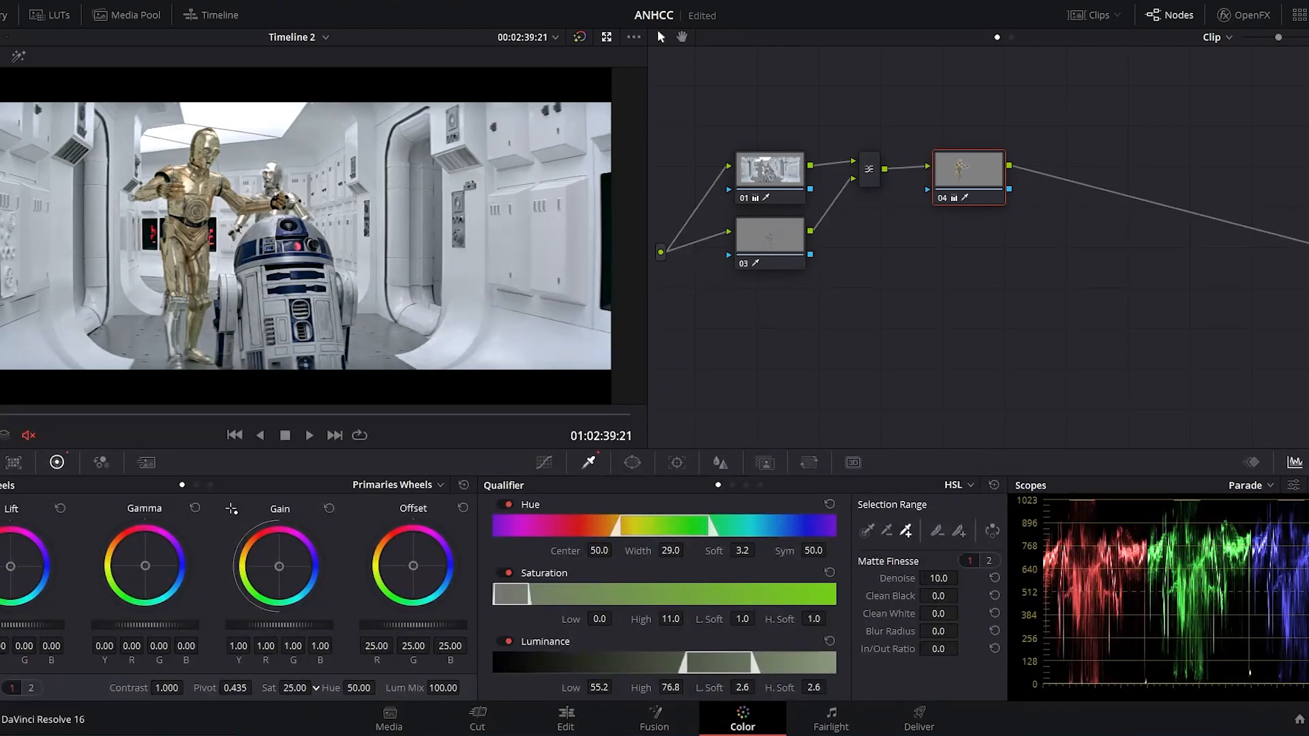
double_click(295, 687)
type("20")
key("Return")
Add a serial node after node 04 and feed node 04's key output into its key input.
right_click(969, 165)
mouse_move(1059, 237)
left_click(1132, 242)
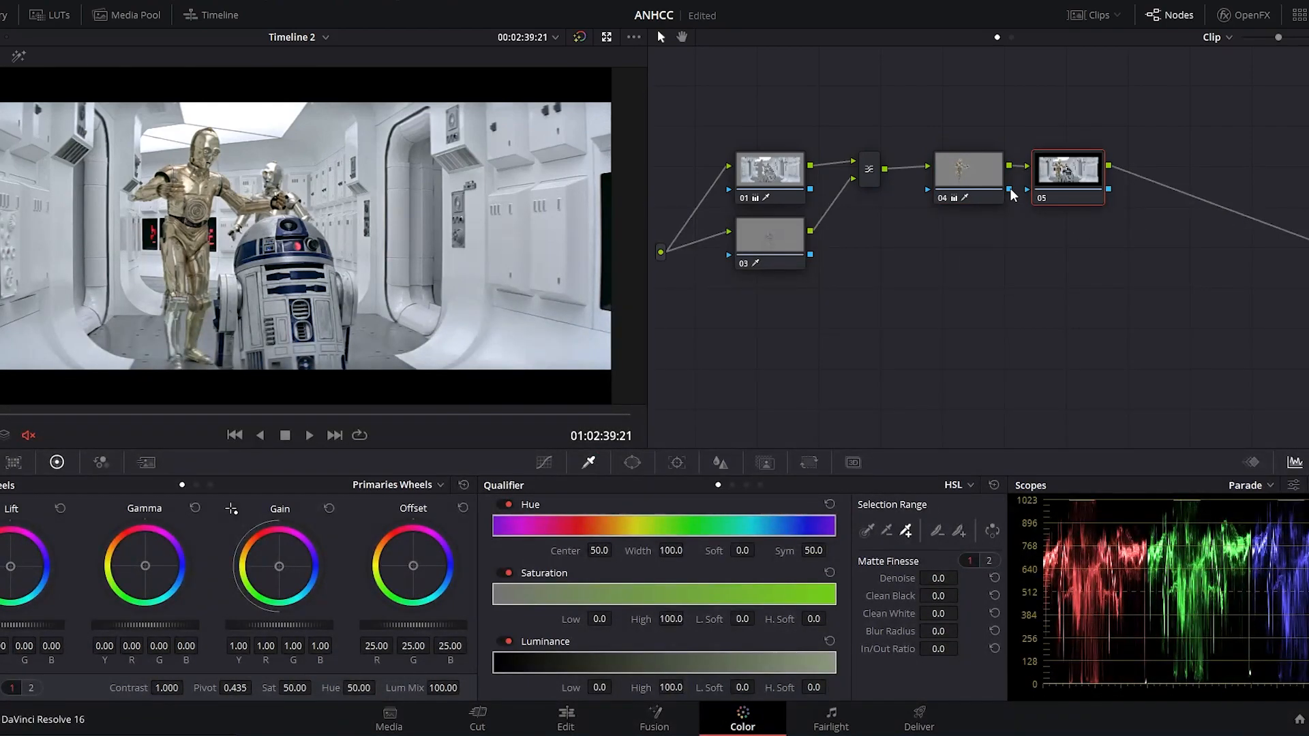
mouse_move(1010, 193)
left_mouse_down()
mouse_move(1012, 217)
mouse_move(1029, 188)
left_mouse_up()
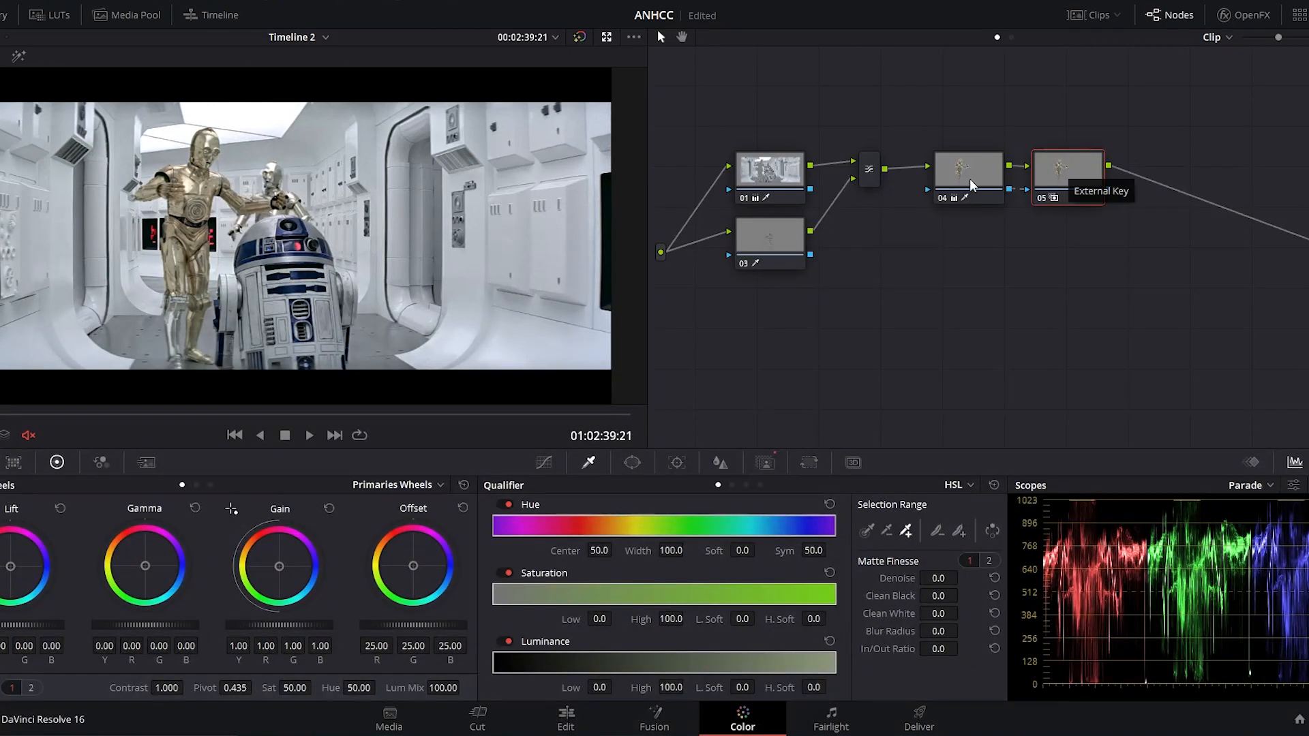
Warm C-3PO on node 05 with offset at red 32.48, green 24.12, blue 2.91, and raise saturation to 53.00.
left_click_drag(416, 563, 400, 560)
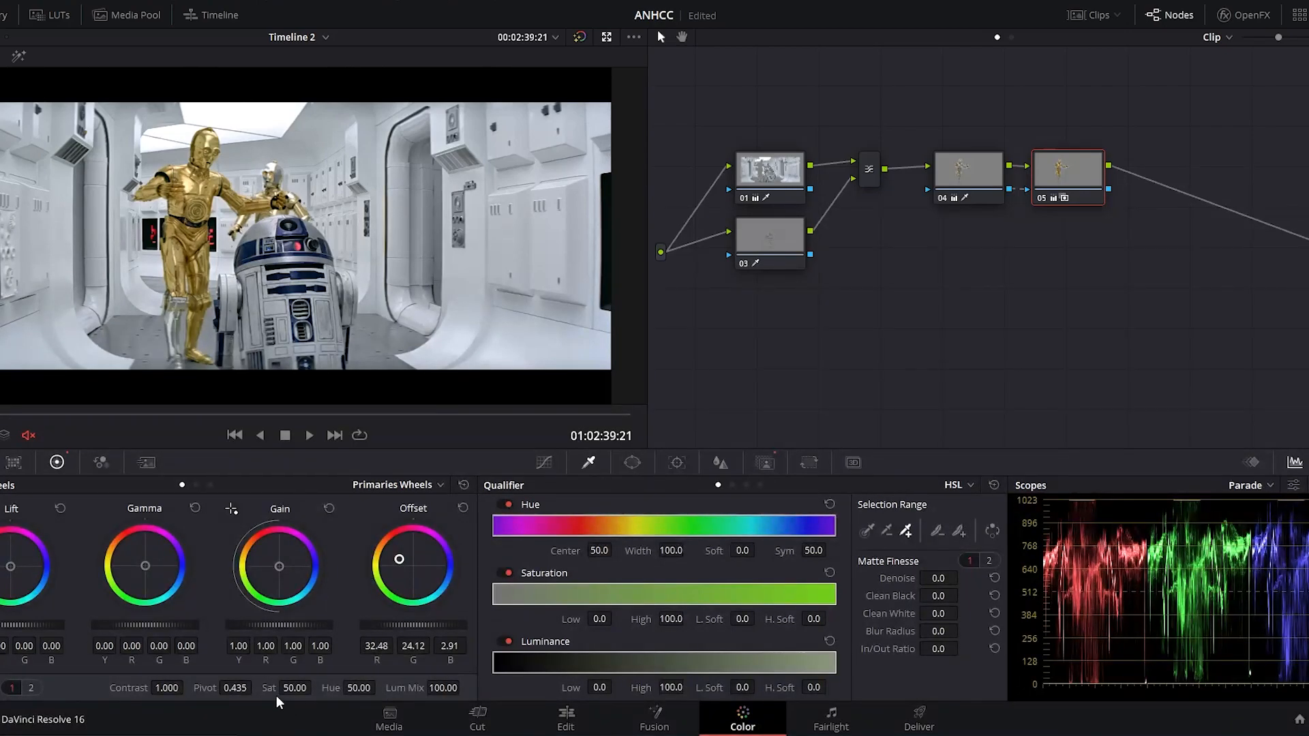
left_click_drag(294, 688, 315, 688)
Add a serial node after node 05 and switch the scopes to Waveform.
right_click(1088, 161)
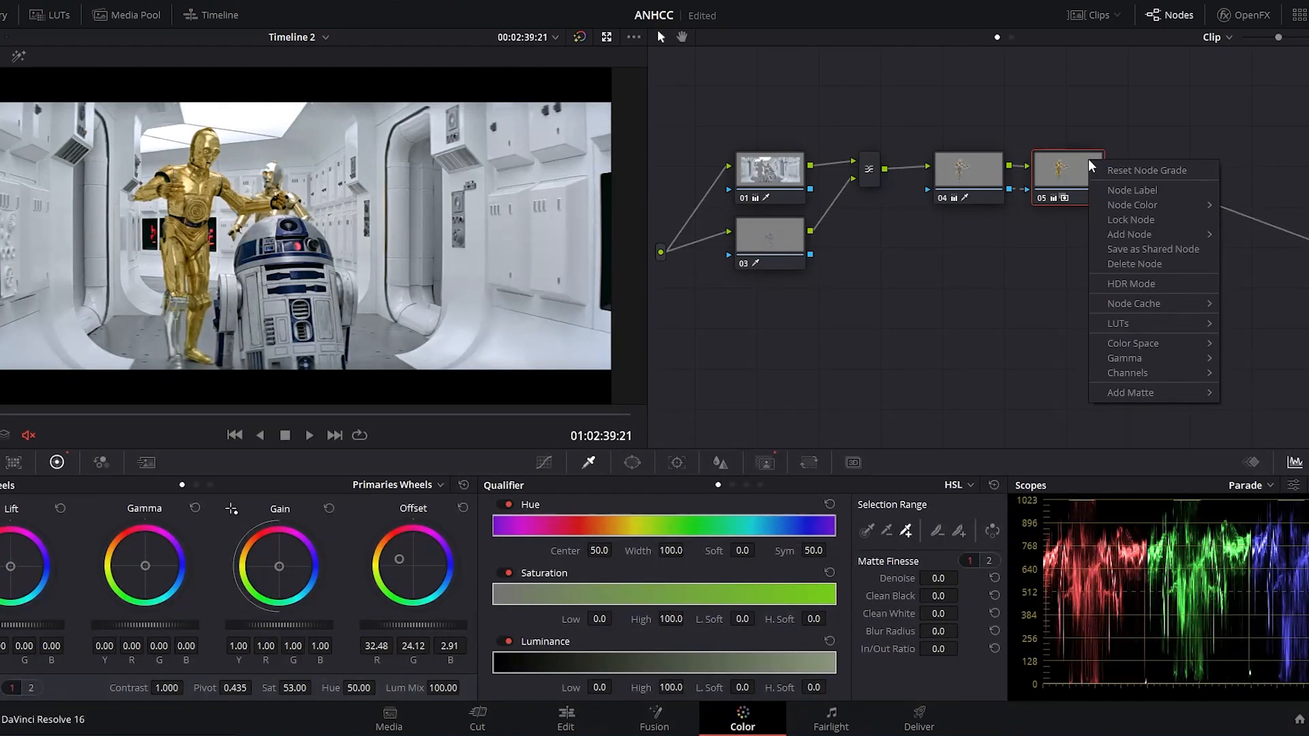
mouse_move(1144, 235)
left_click(1252, 240)
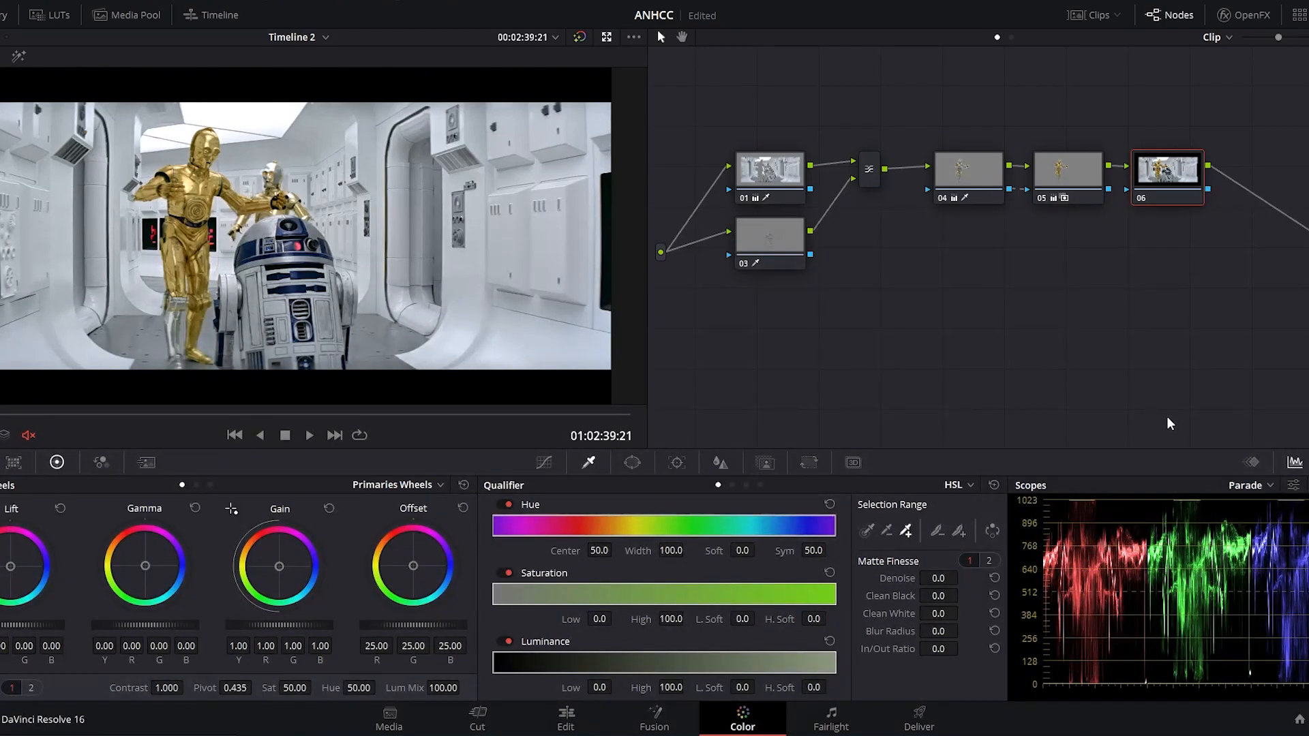
left_click(1242, 485)
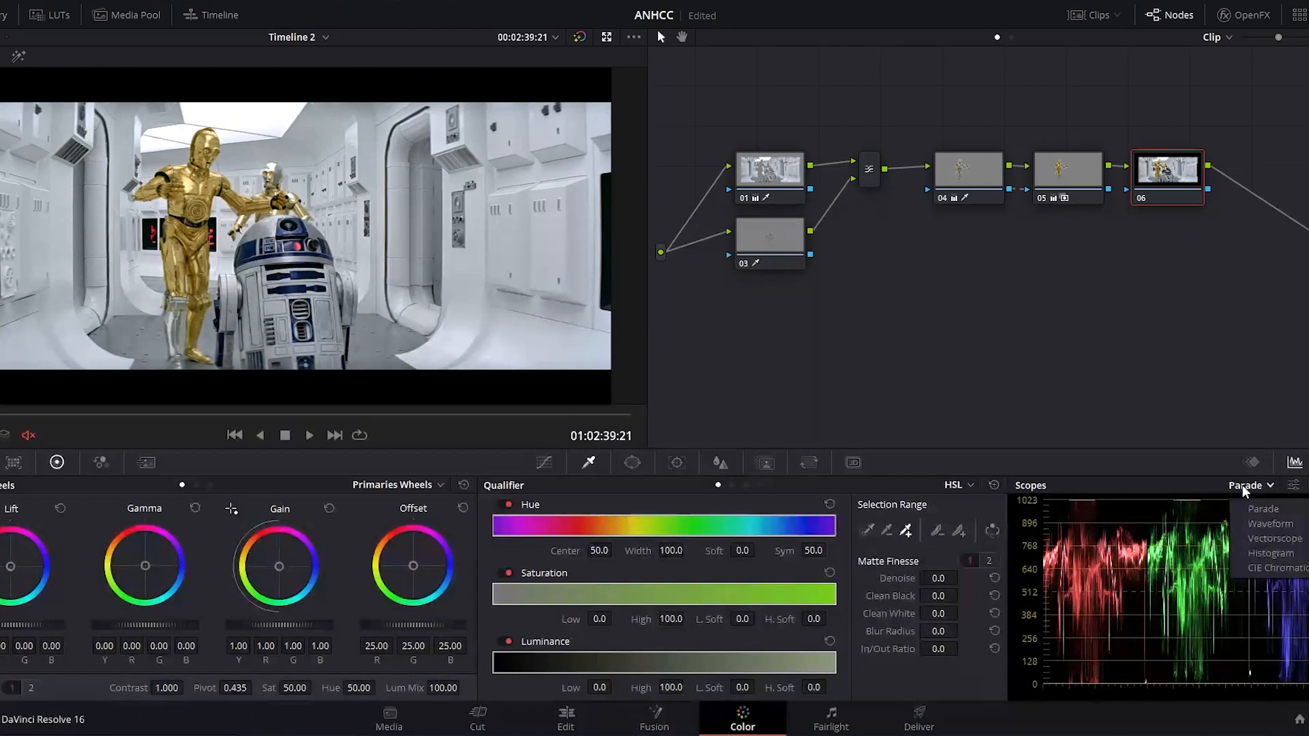
left_click(1270, 523)
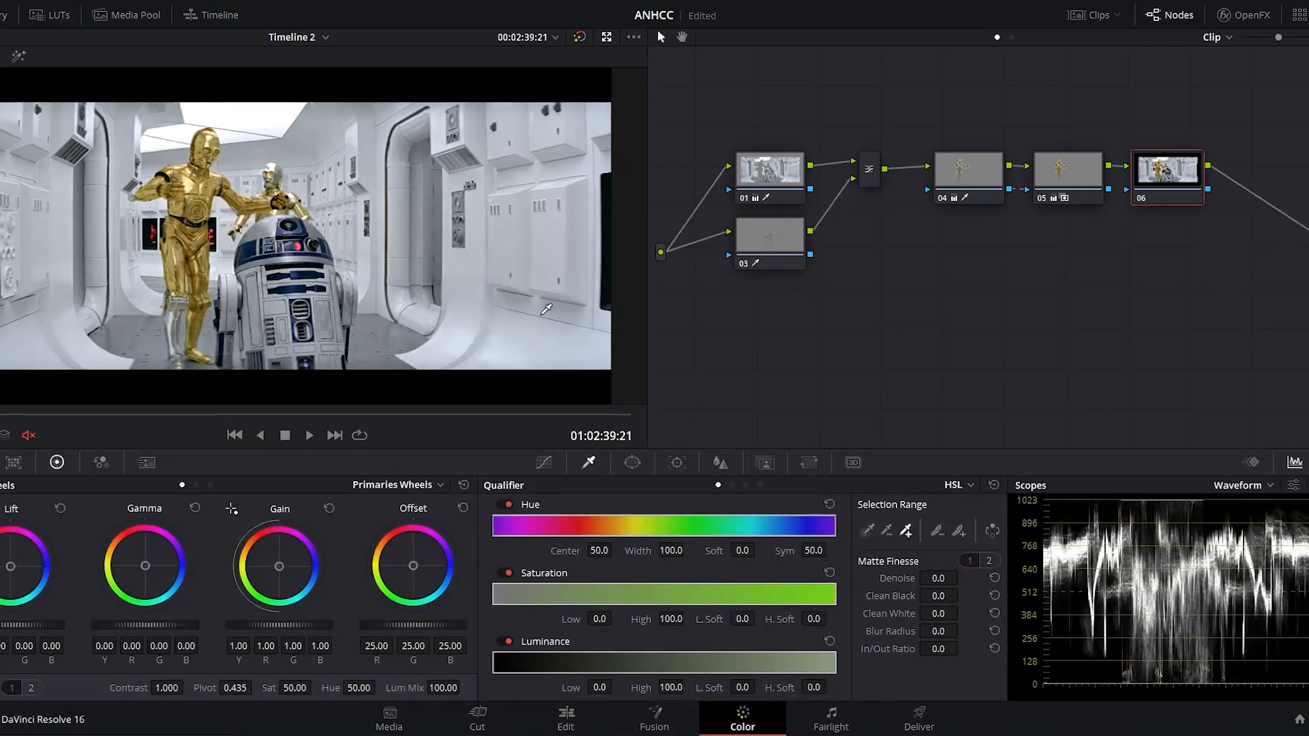
Soften the image on node 06 by setting midtone detail to -20.
left_click(30, 688)
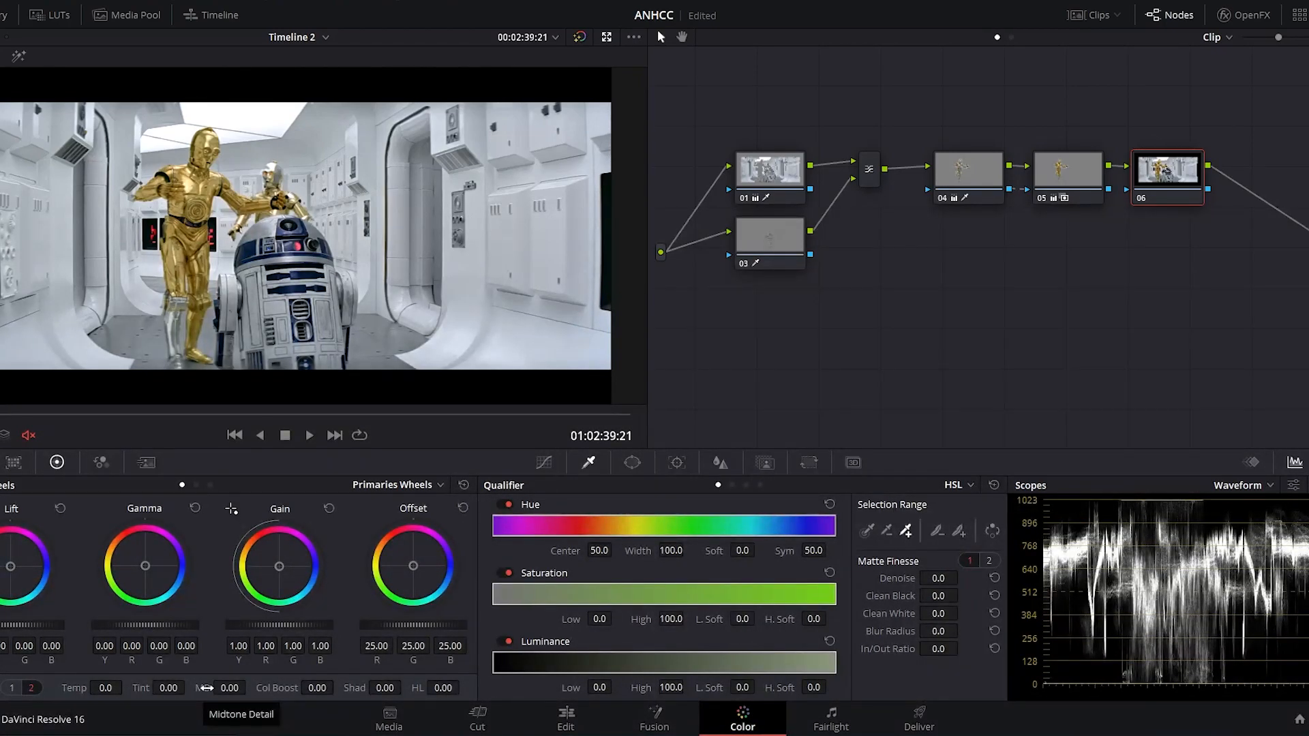
left_click_drag(206, 688, 185, 688)
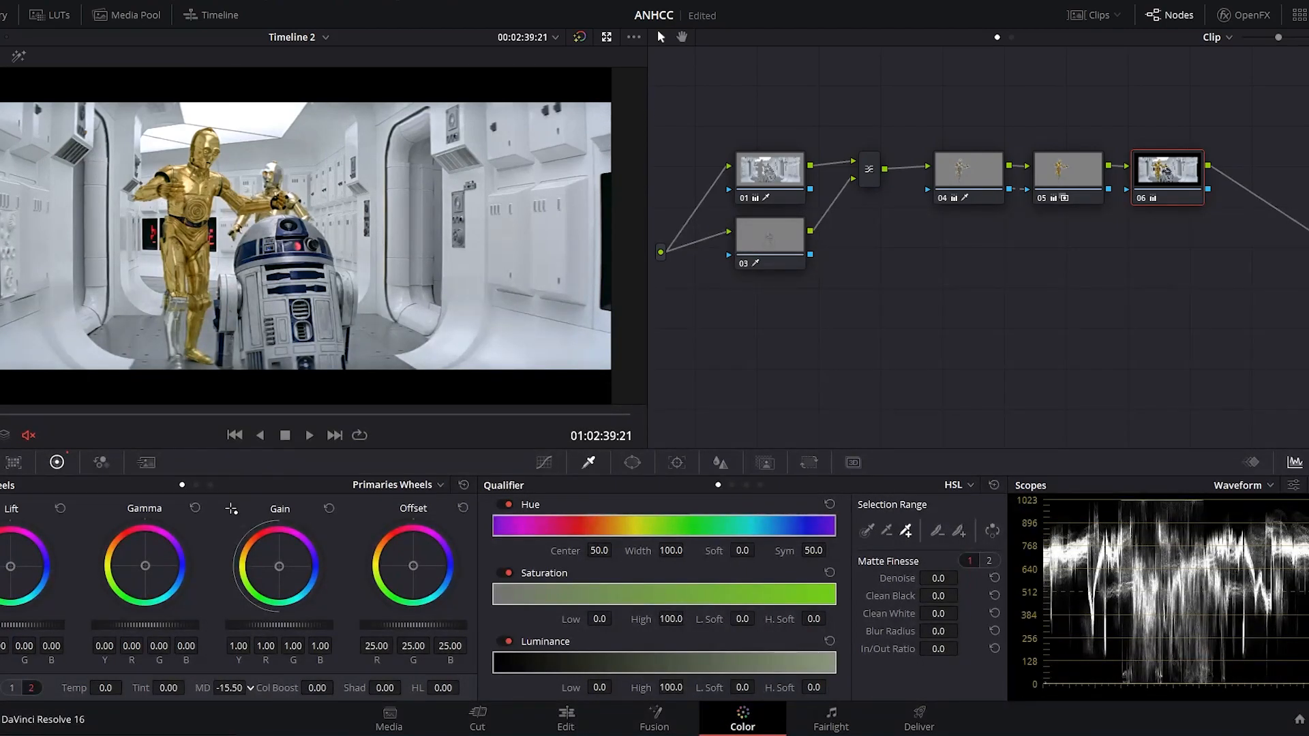
left_click(229, 688)
type("-20")
key("Return")
Show the graded version beside the original shot in a Versions and Original split screen.
right_click(269, 243)
mouse_move(393, 448)
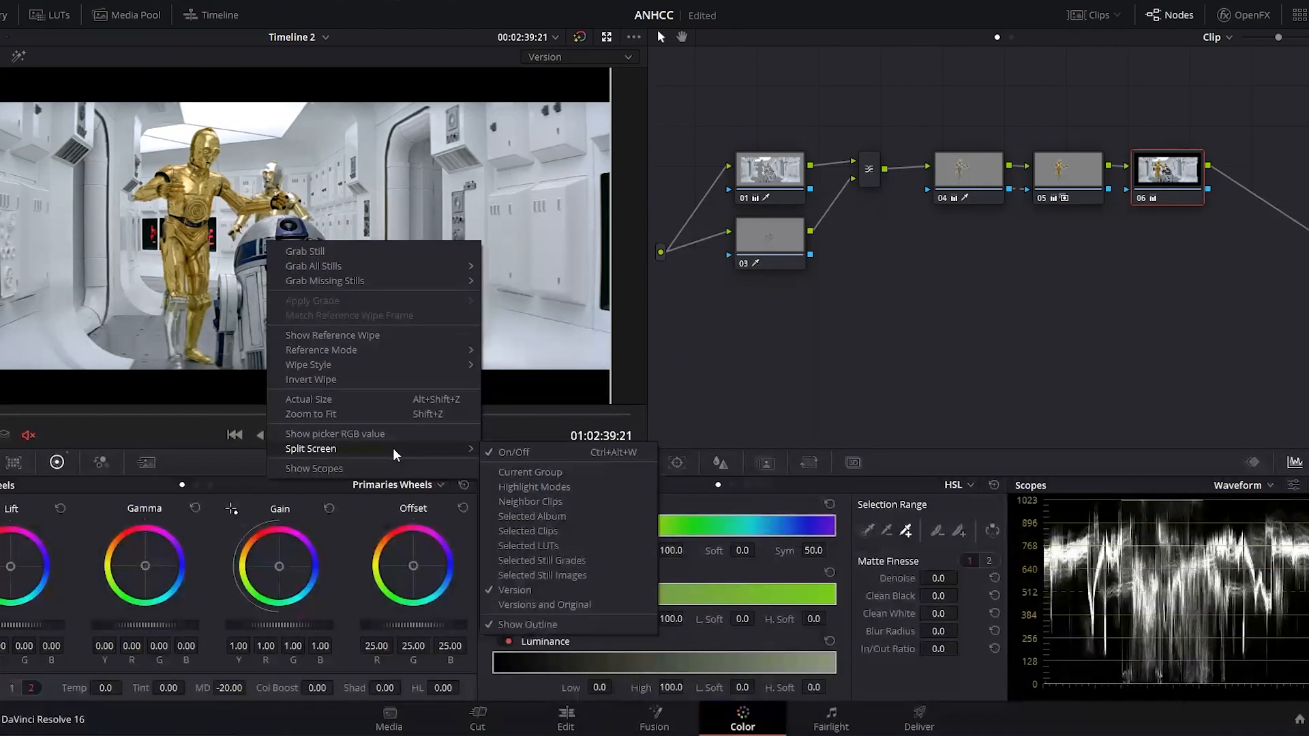
left_click(587, 607)
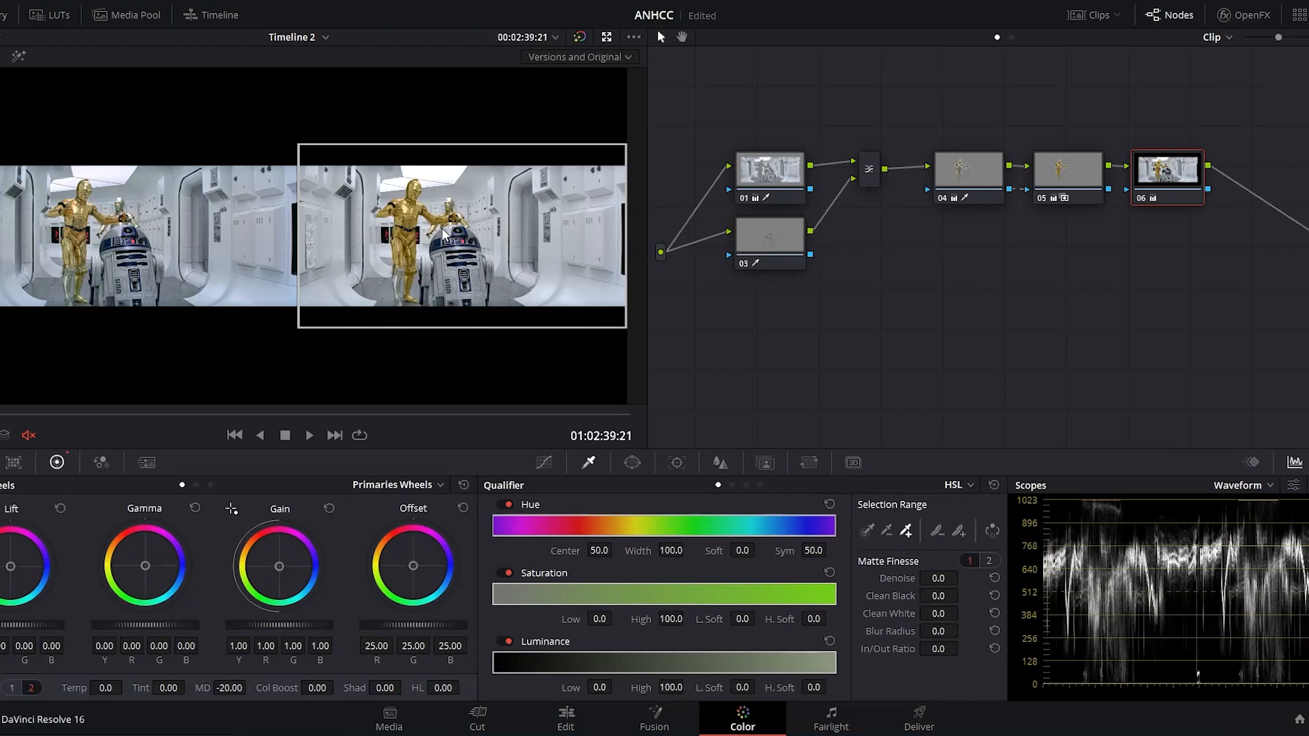
Play the split-screen comparison in reverse and forward again to review the grade against the original.
left_click(260, 437)
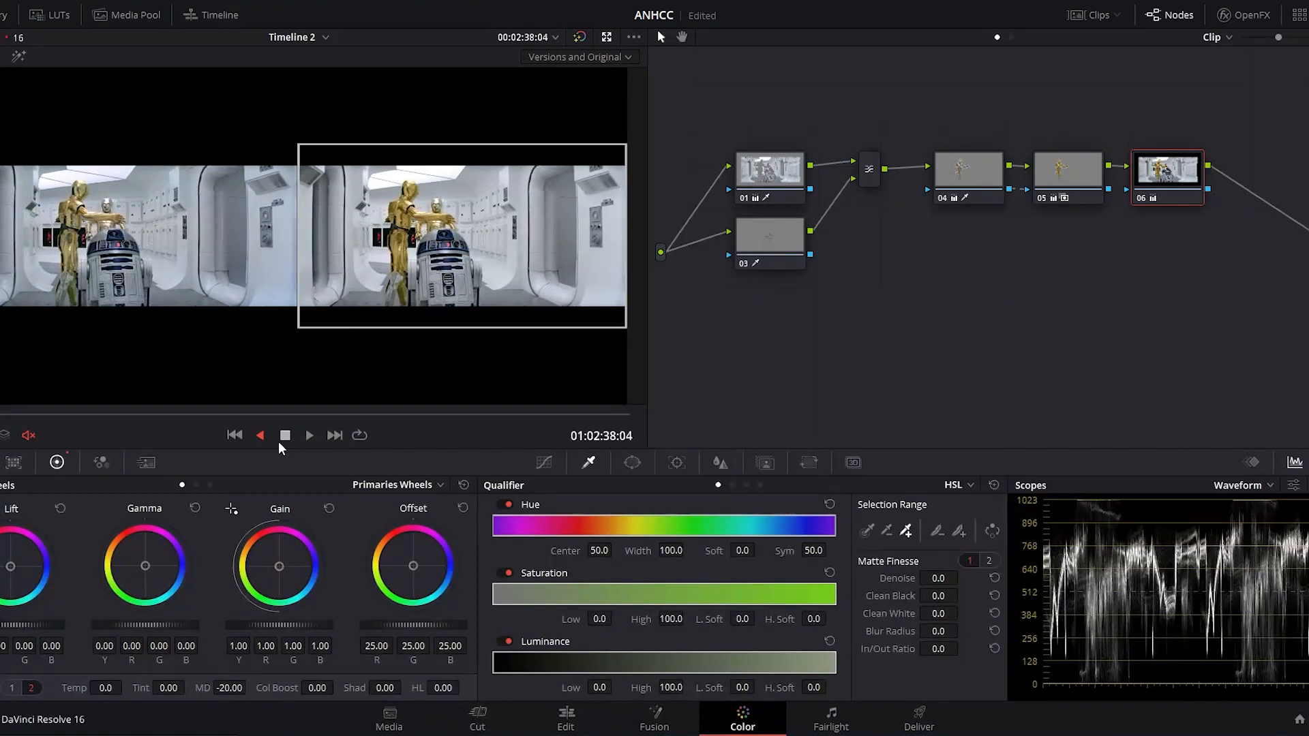
left_click(282, 436)
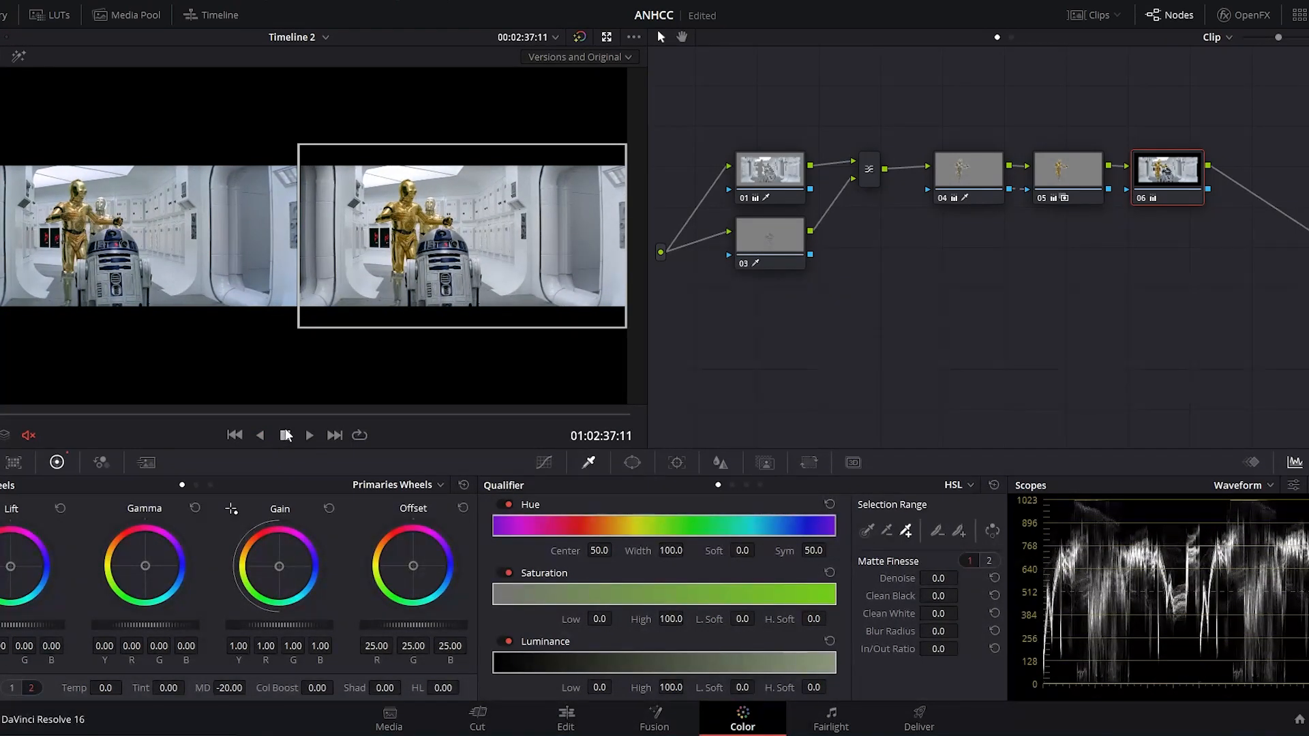
left_click(310, 433)
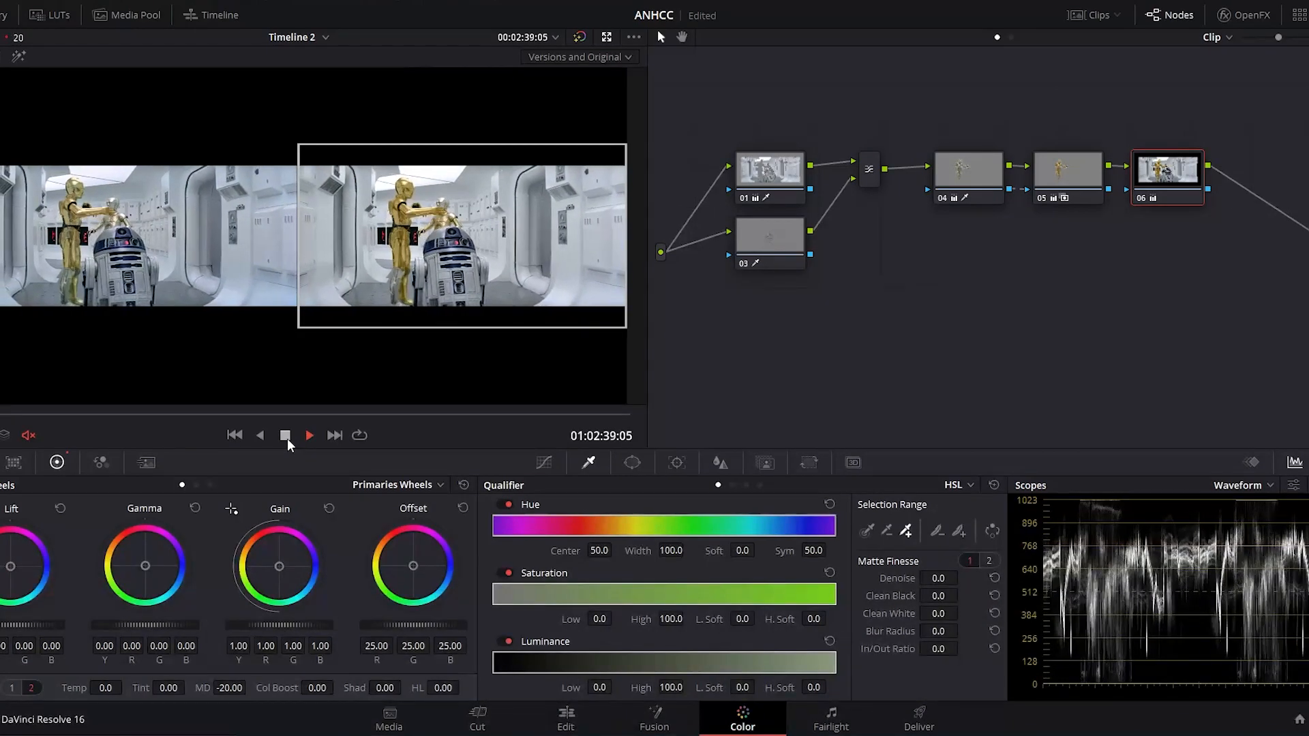
left_click(287, 439)
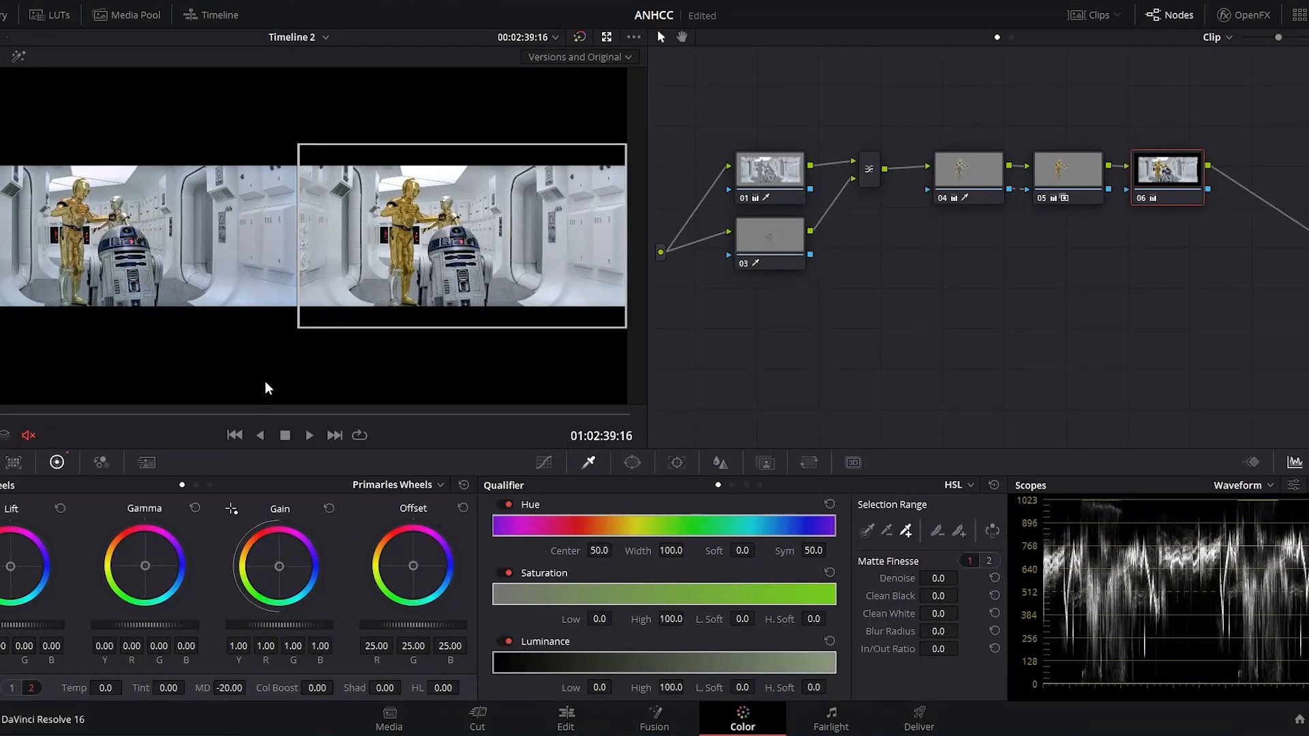